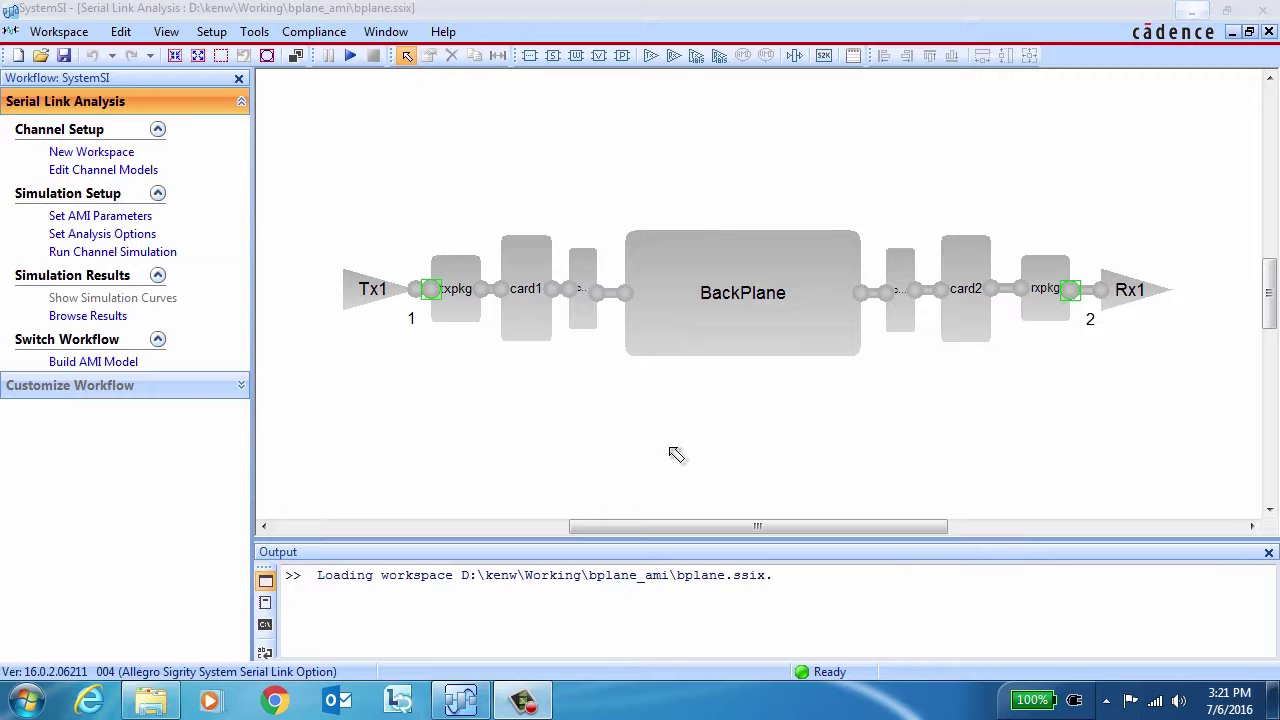
Step: Run the no_EQ channel simulation, show its eye density in 2D, and tile the result windows
click(142, 254)
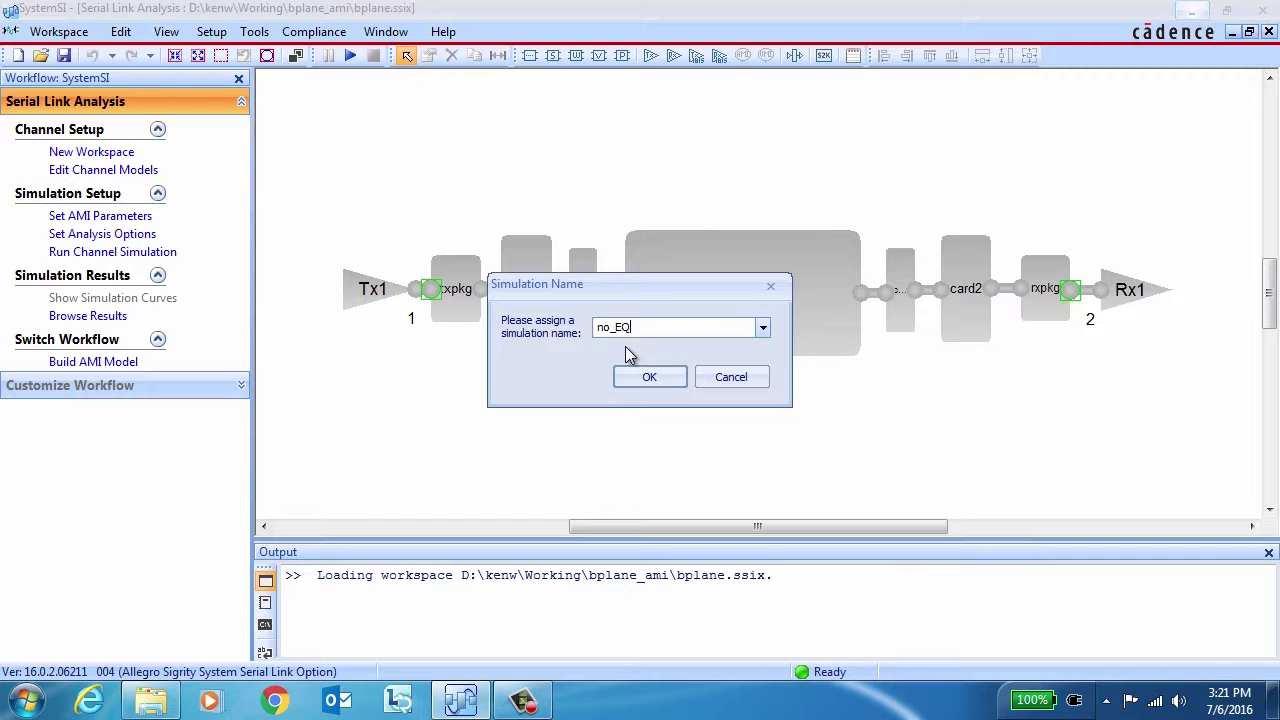
click(646, 378)
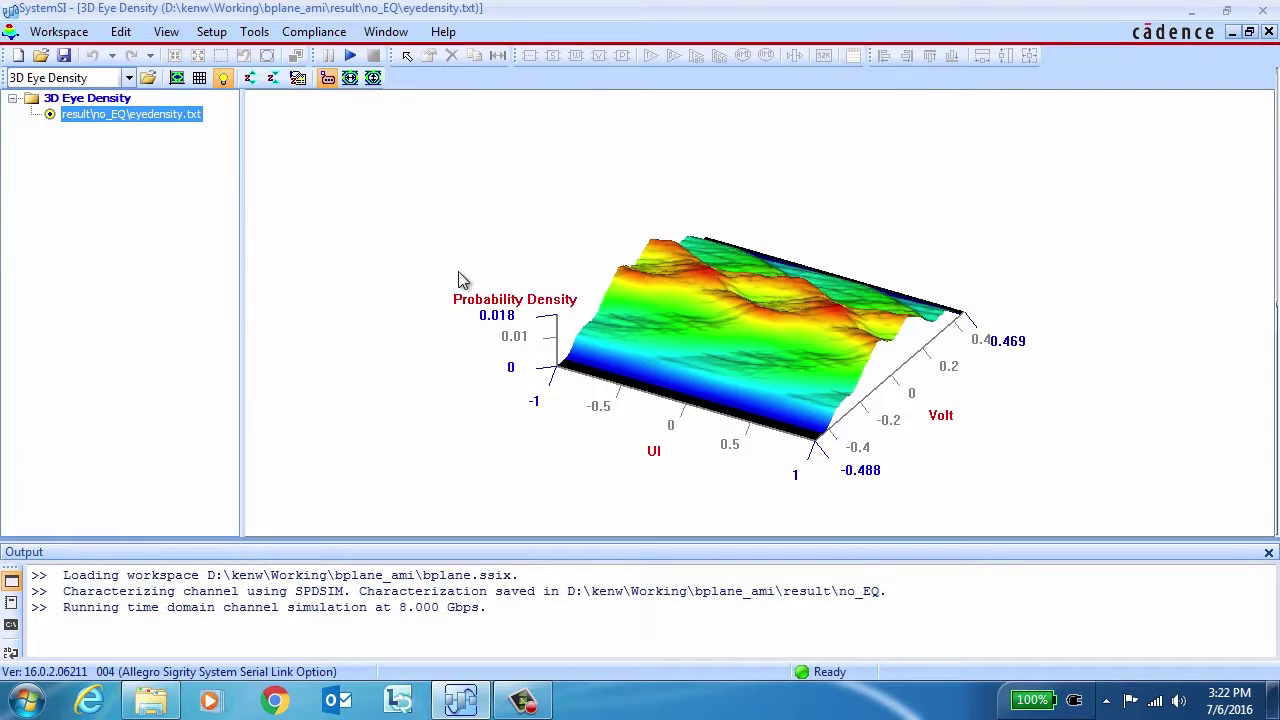
click(177, 79)
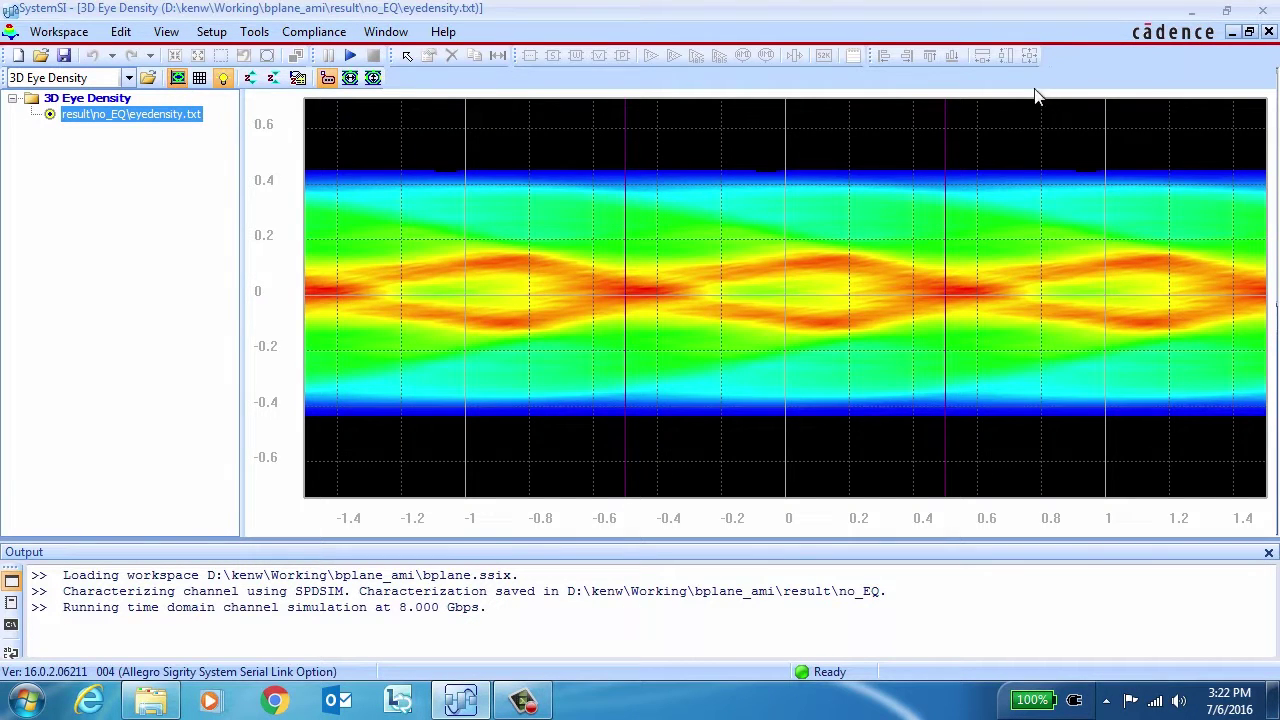
click(376, 31)
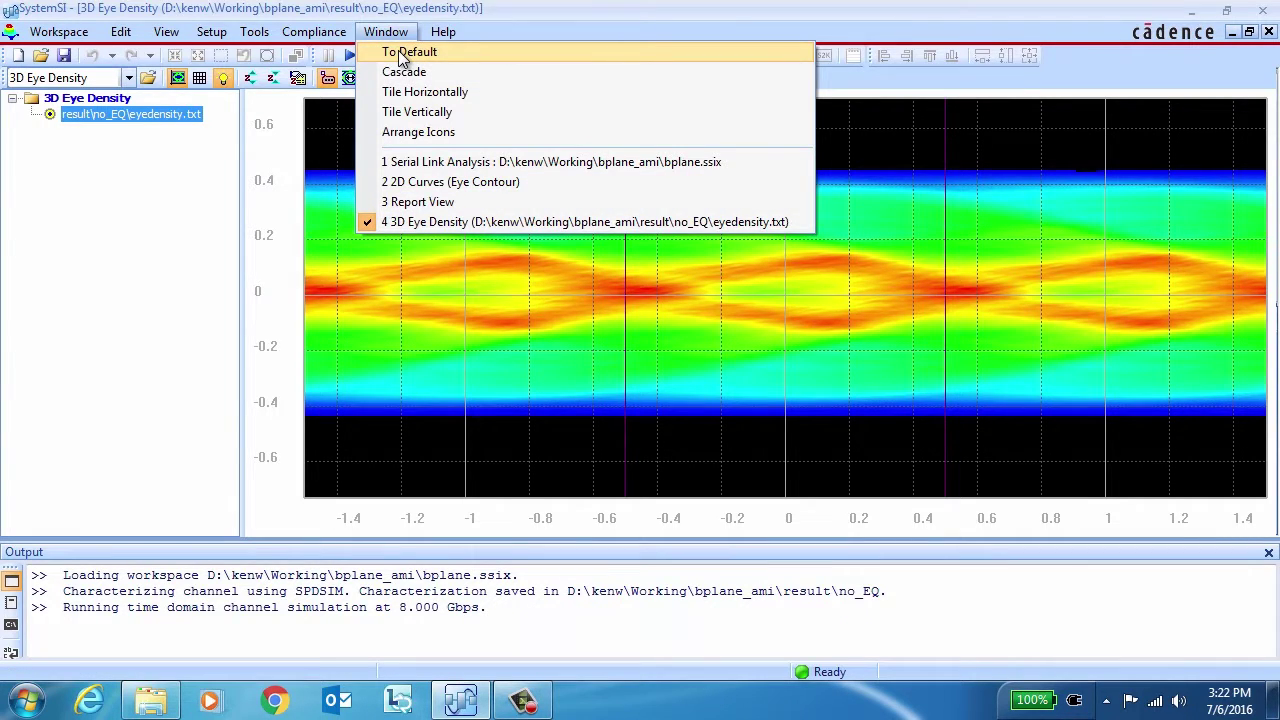
click(405, 53)
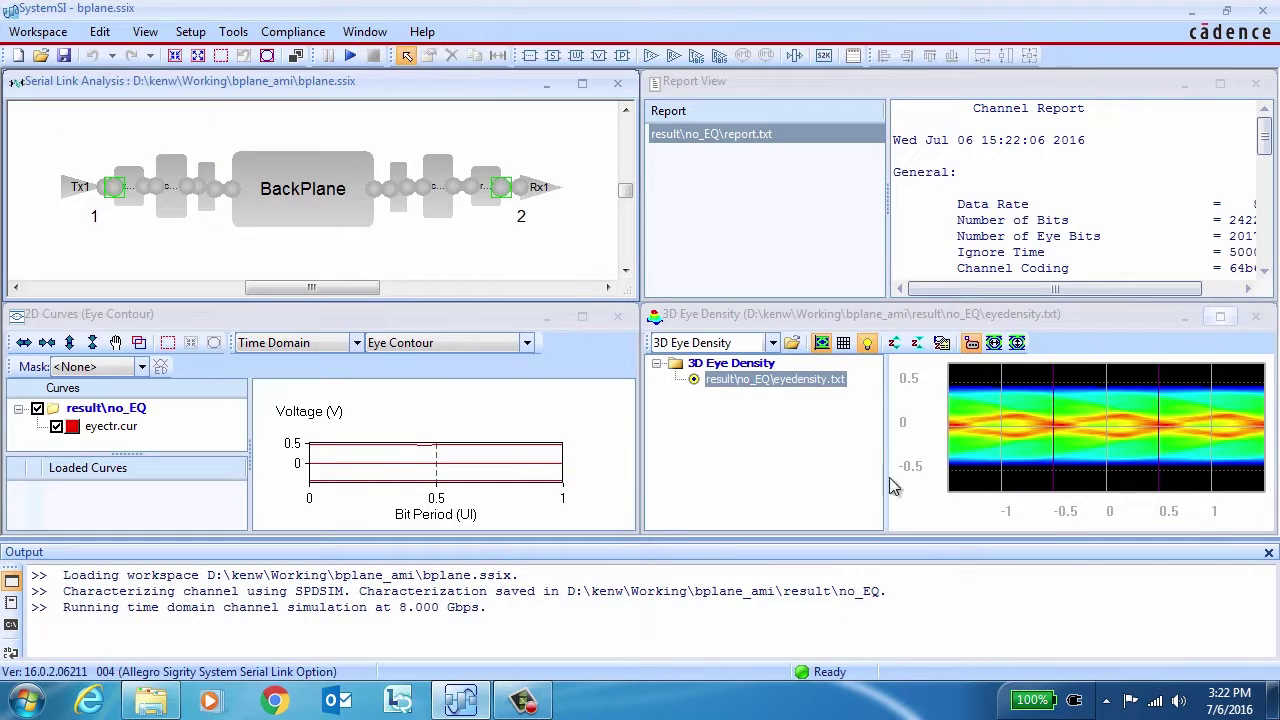
Step: Maximize the link schematic, start Build AMI on receiver Rx1, and edit the model name
click(581, 86)
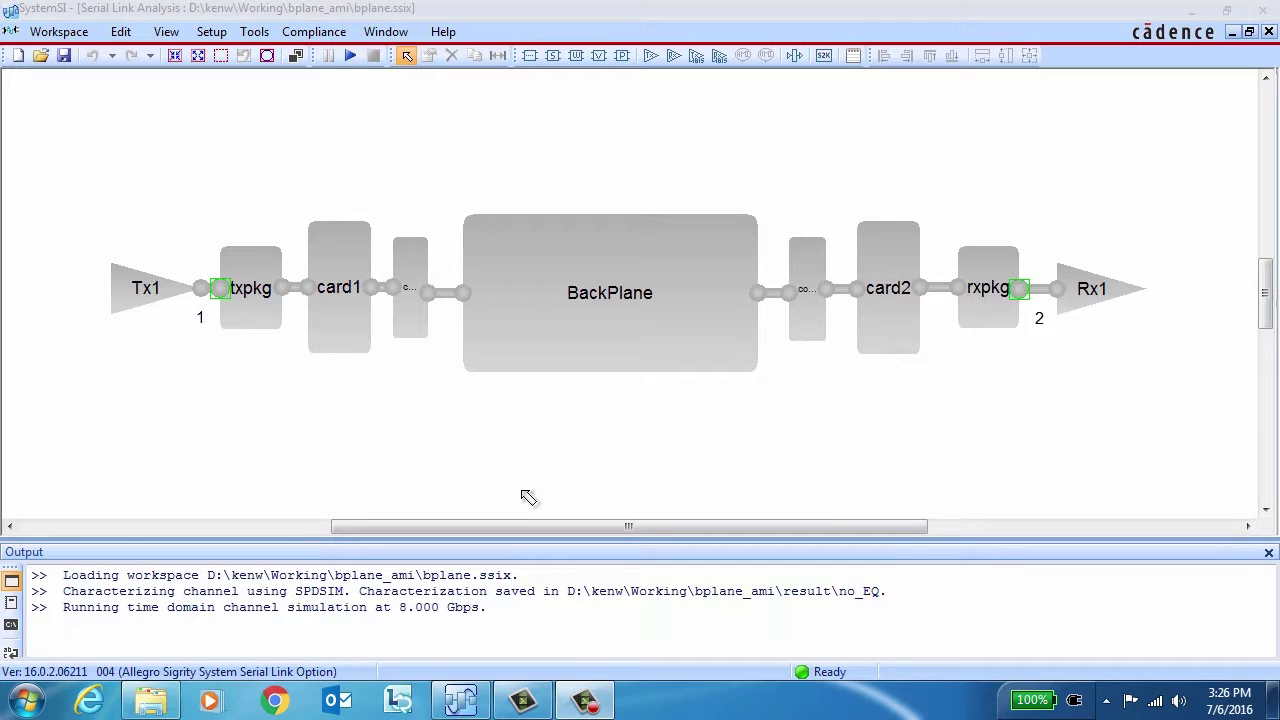
right_click(1101, 299)
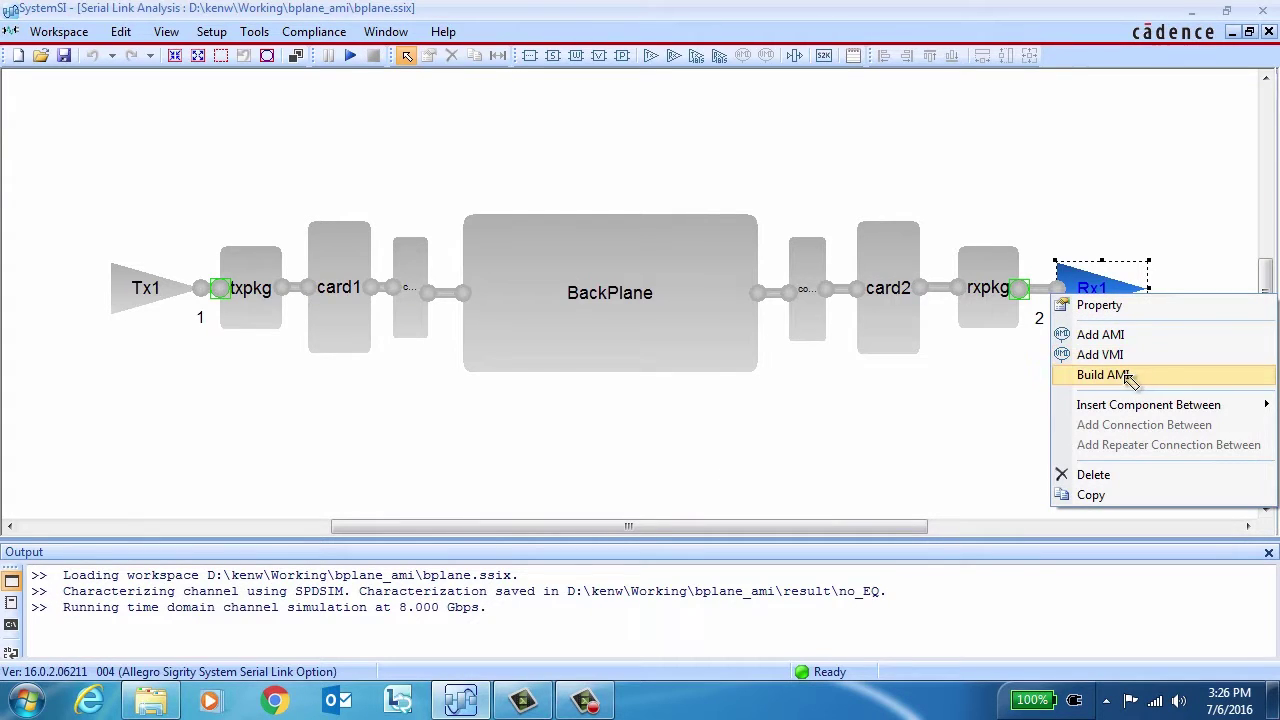
click(1104, 375)
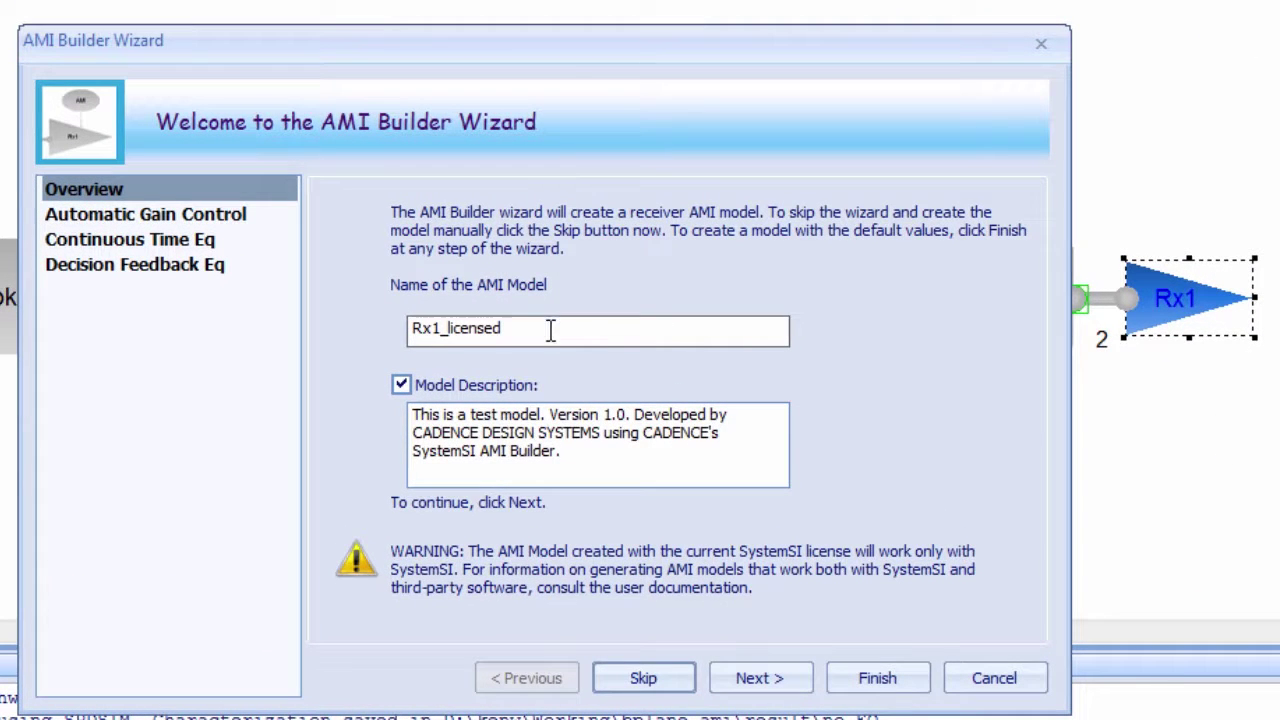
key(Delete)
drag(550, 332, 398, 336)
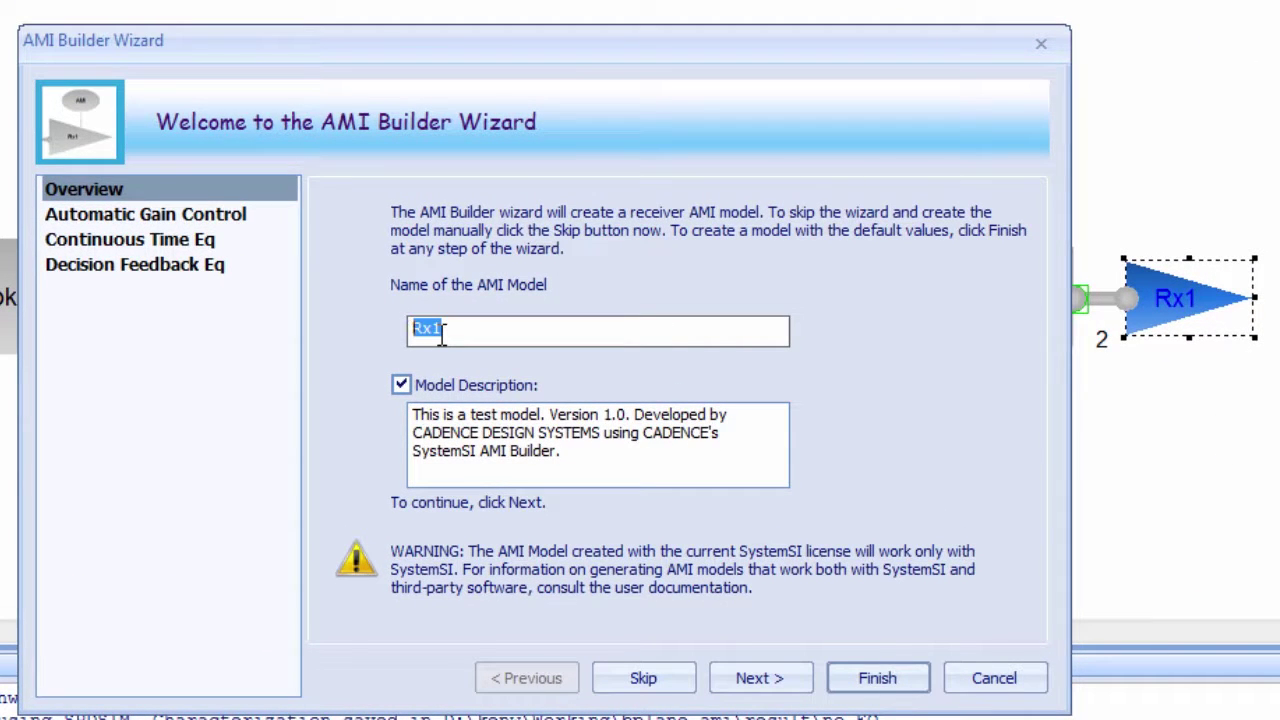
text(My_)
Step: Preview the time-domain AGC response, then keep an adapting simple gain amplifier with 0.1 V target
click(752, 685)
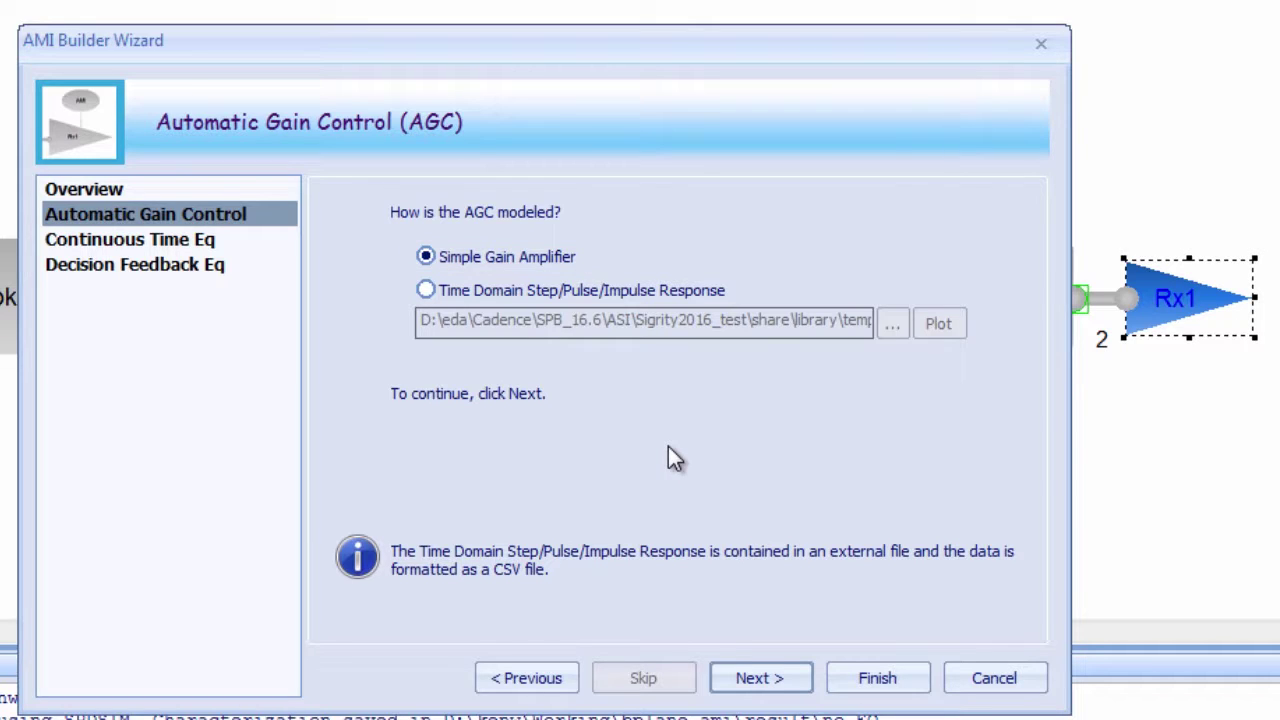
click(424, 291)
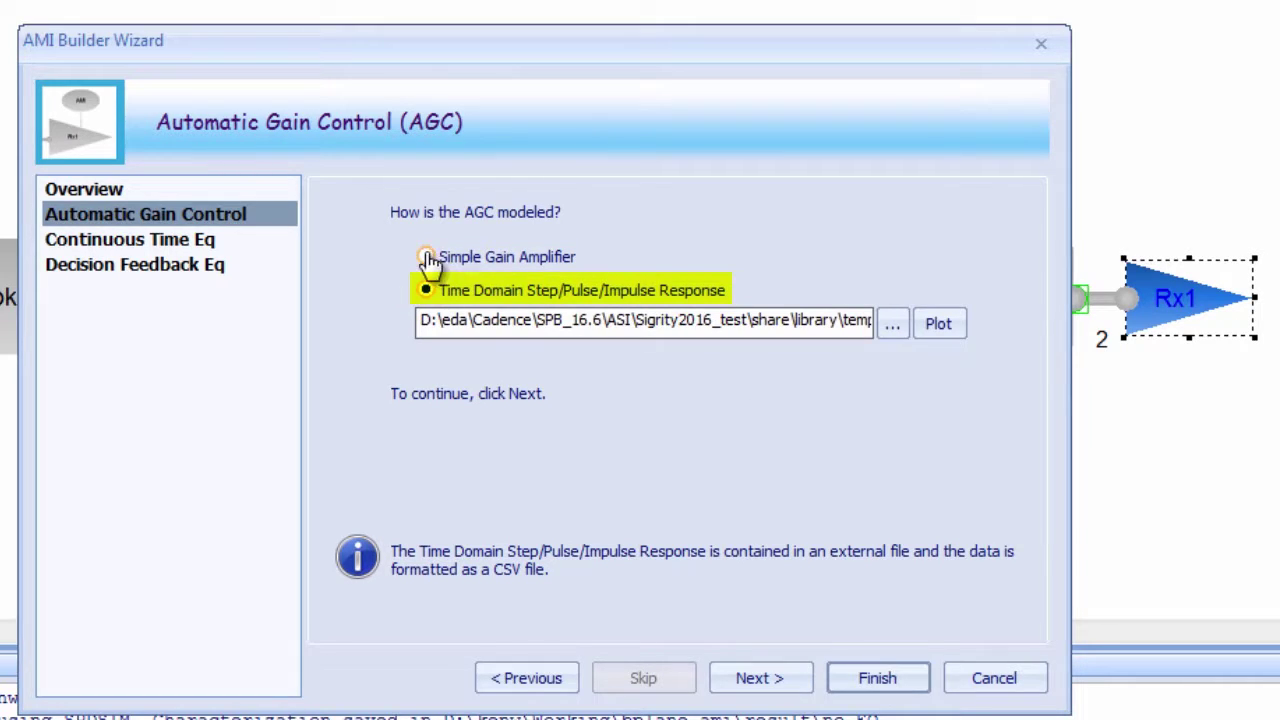
click(940, 324)
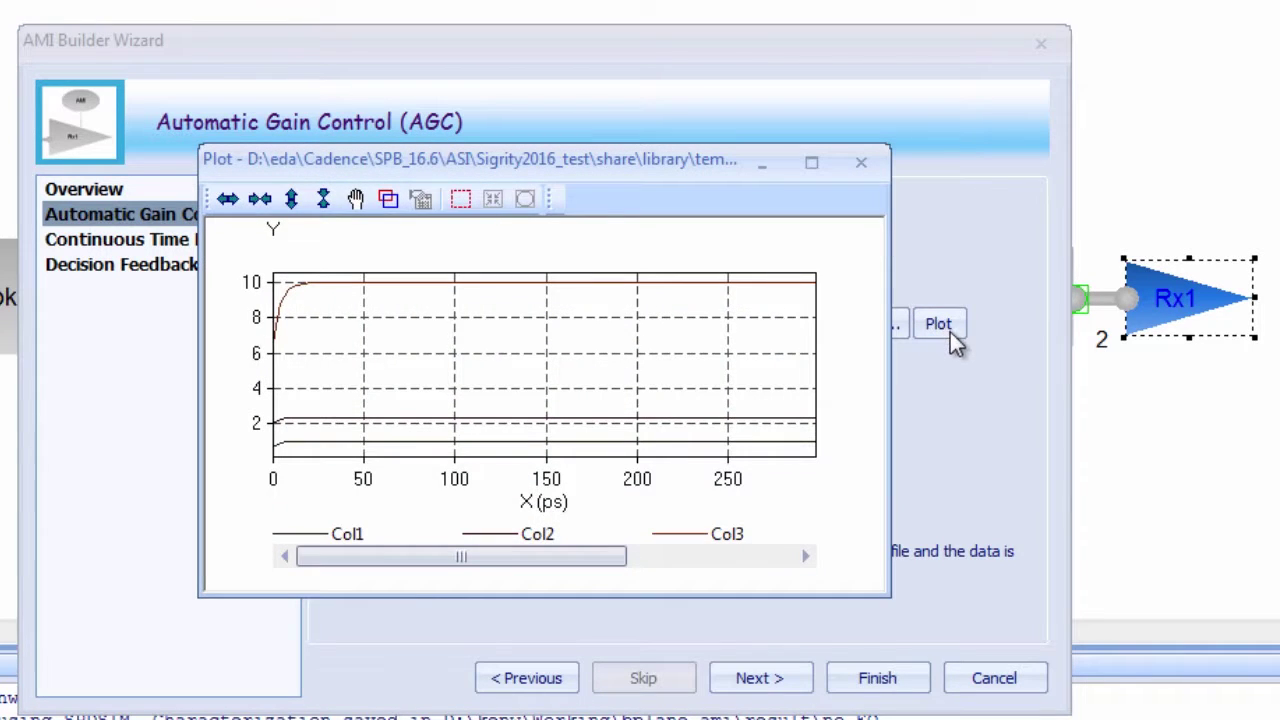
click(862, 163)
click(441, 264)
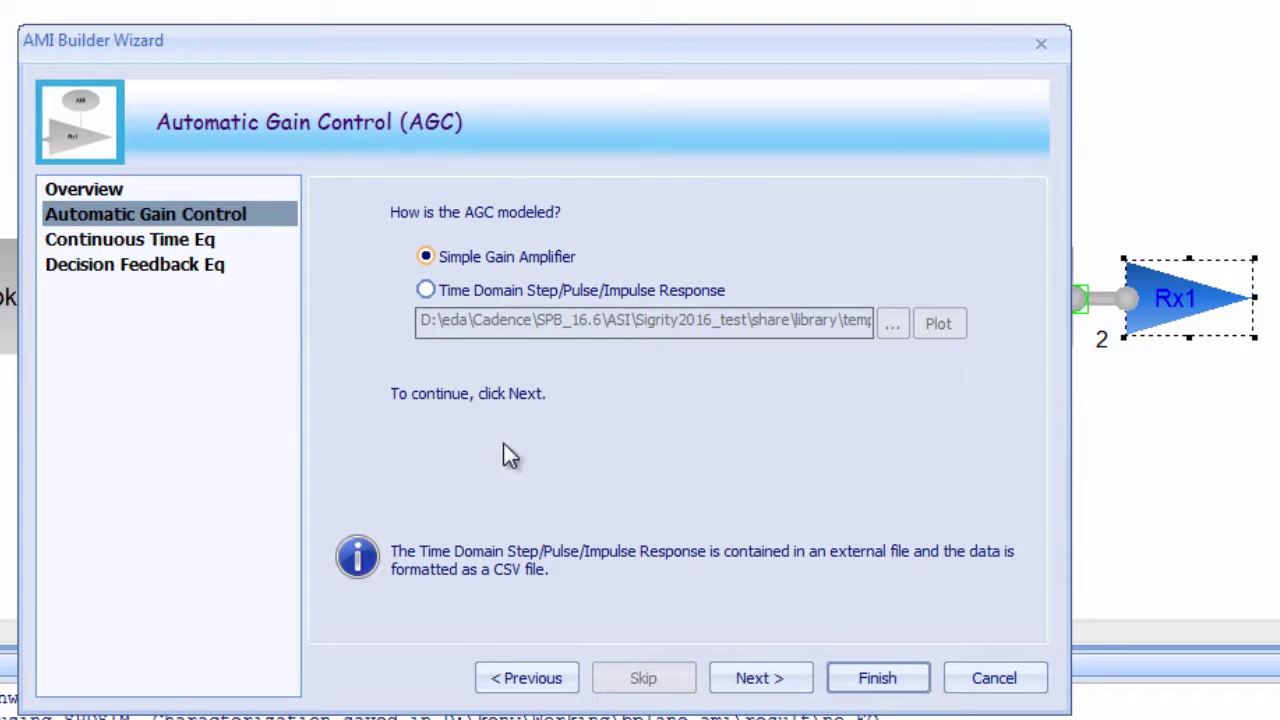
click(760, 680)
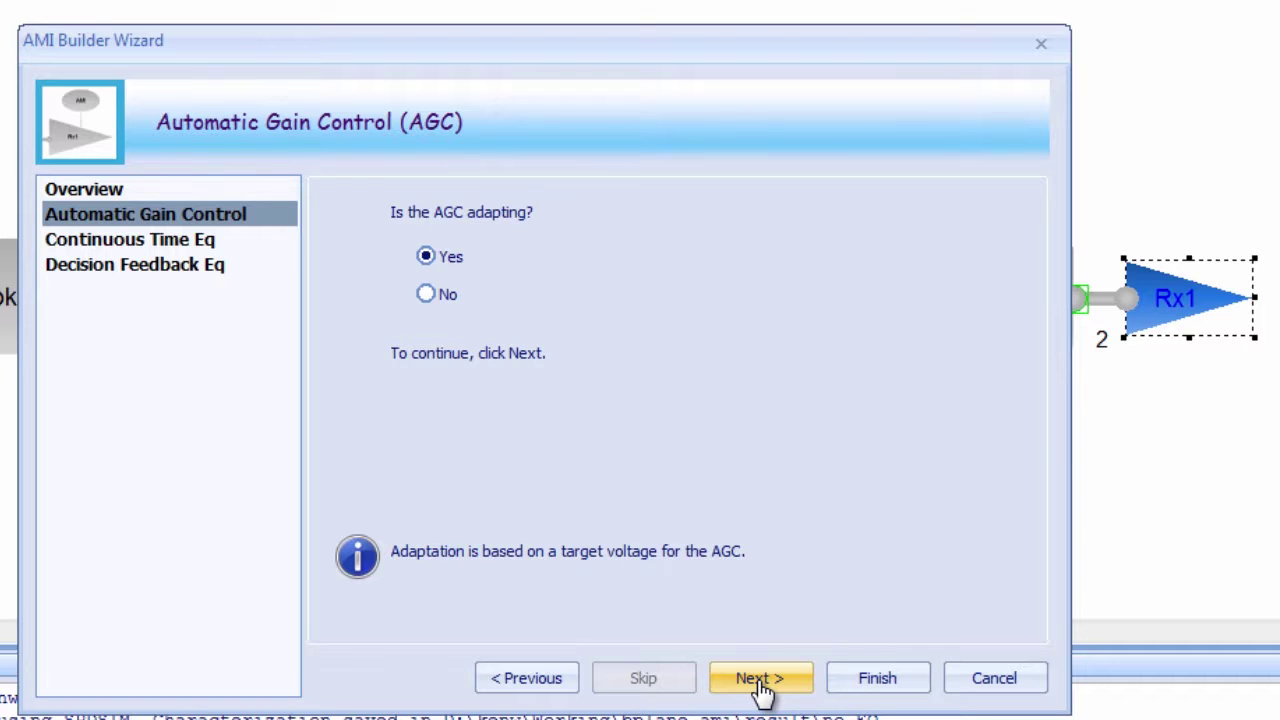
click(762, 686)
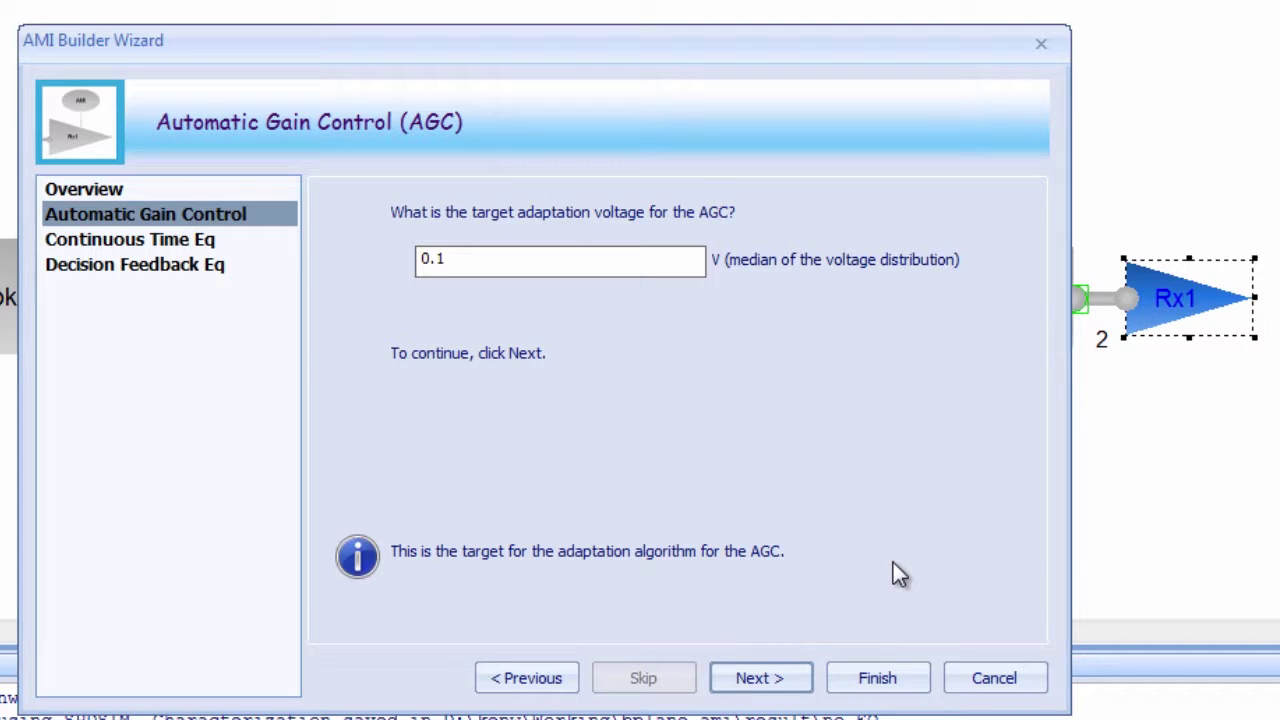
Step: Model the CTE from an external file in TimeDomain Step/Impulse format
click(752, 680)
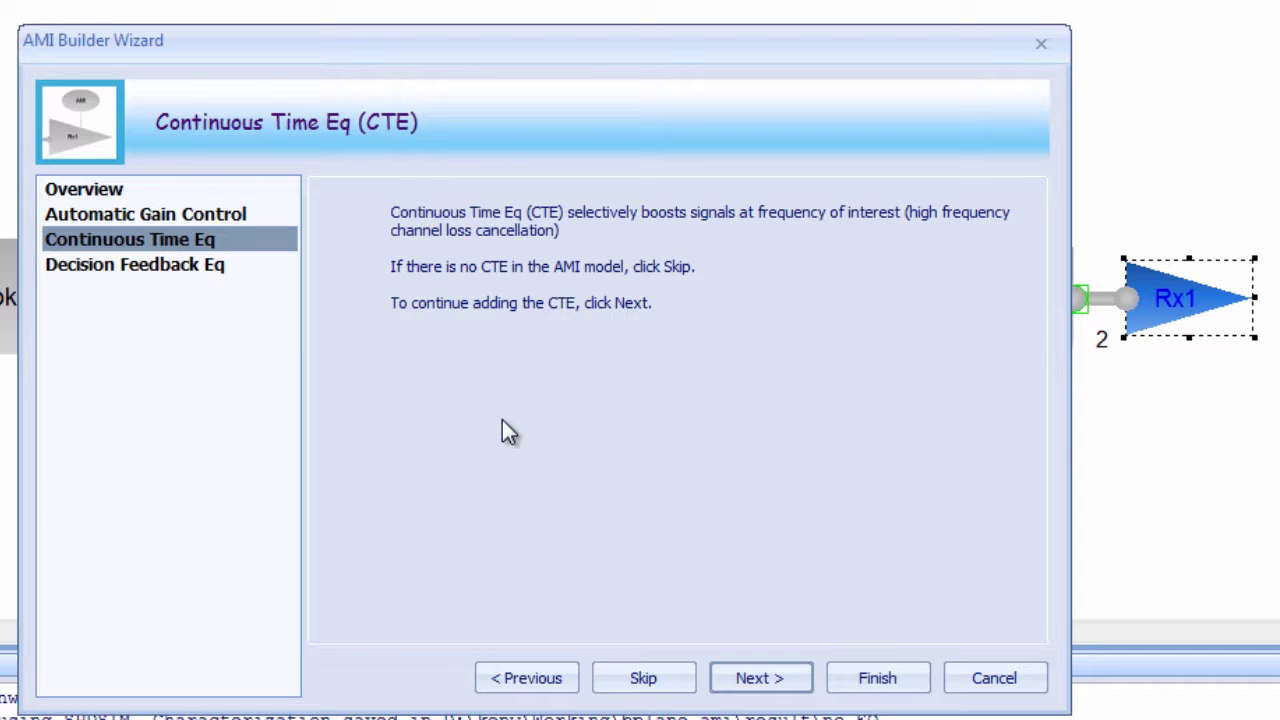
click(758, 677)
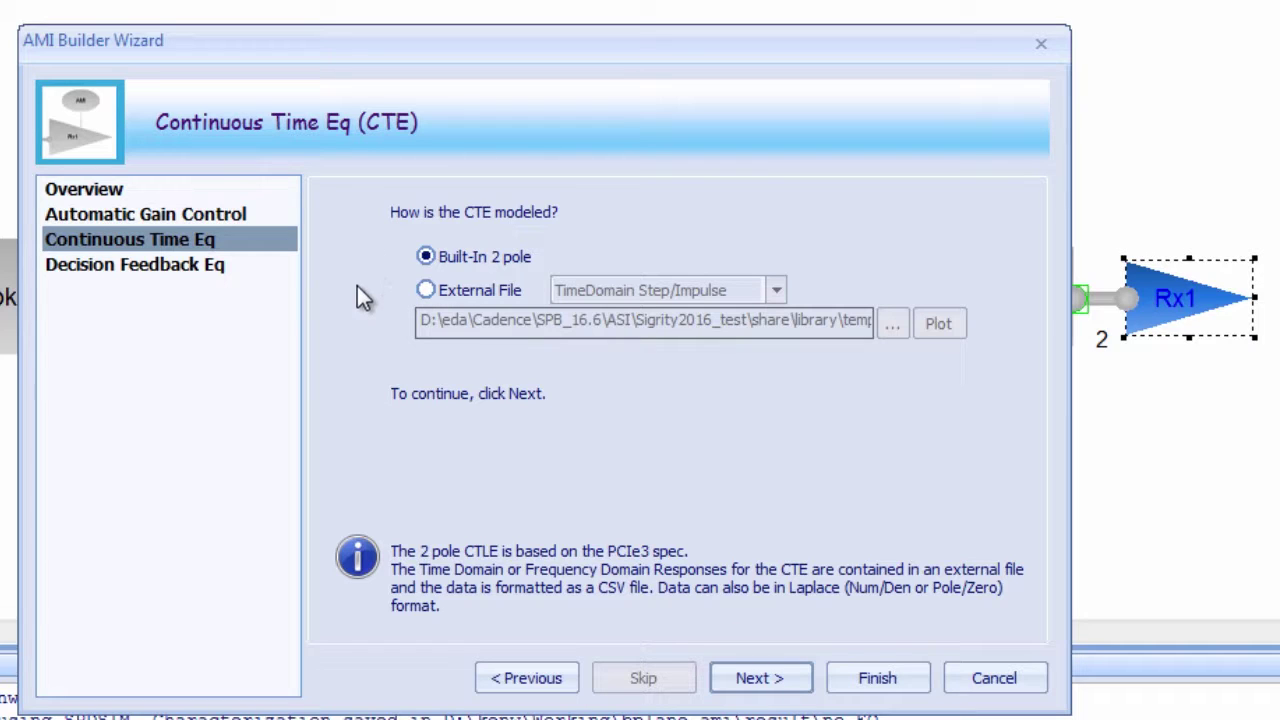
click(428, 292)
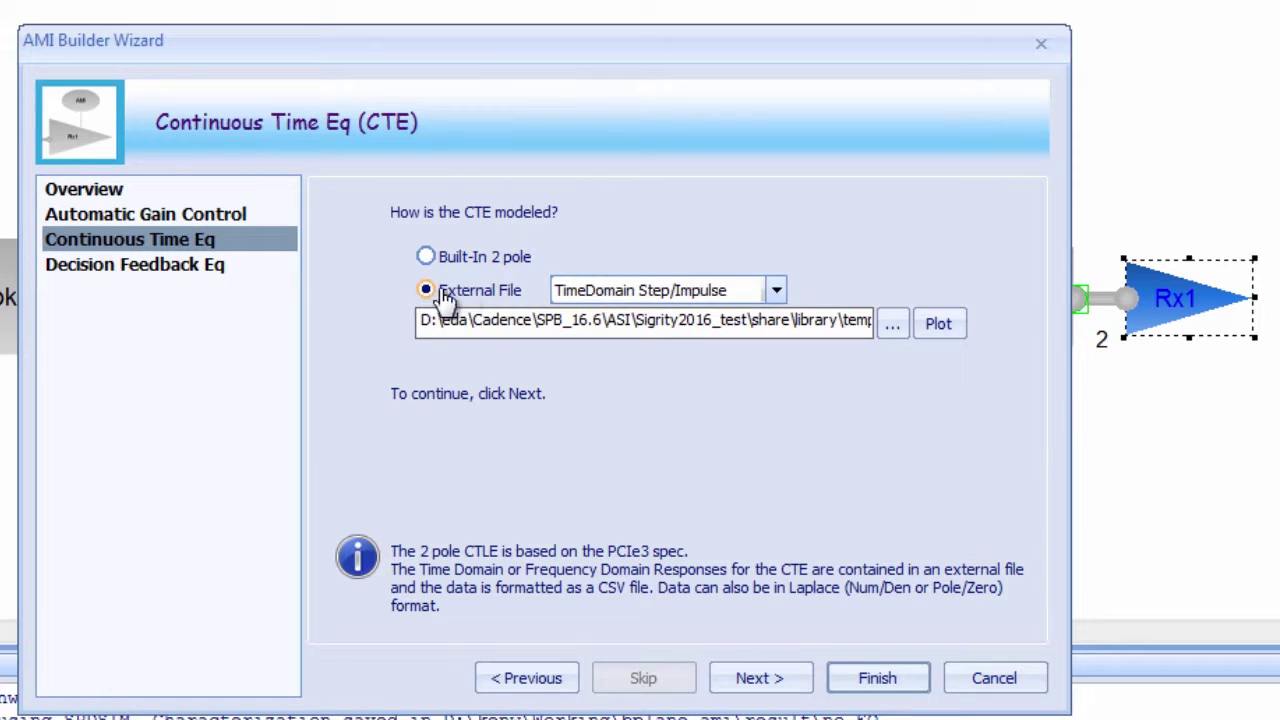
click(777, 289)
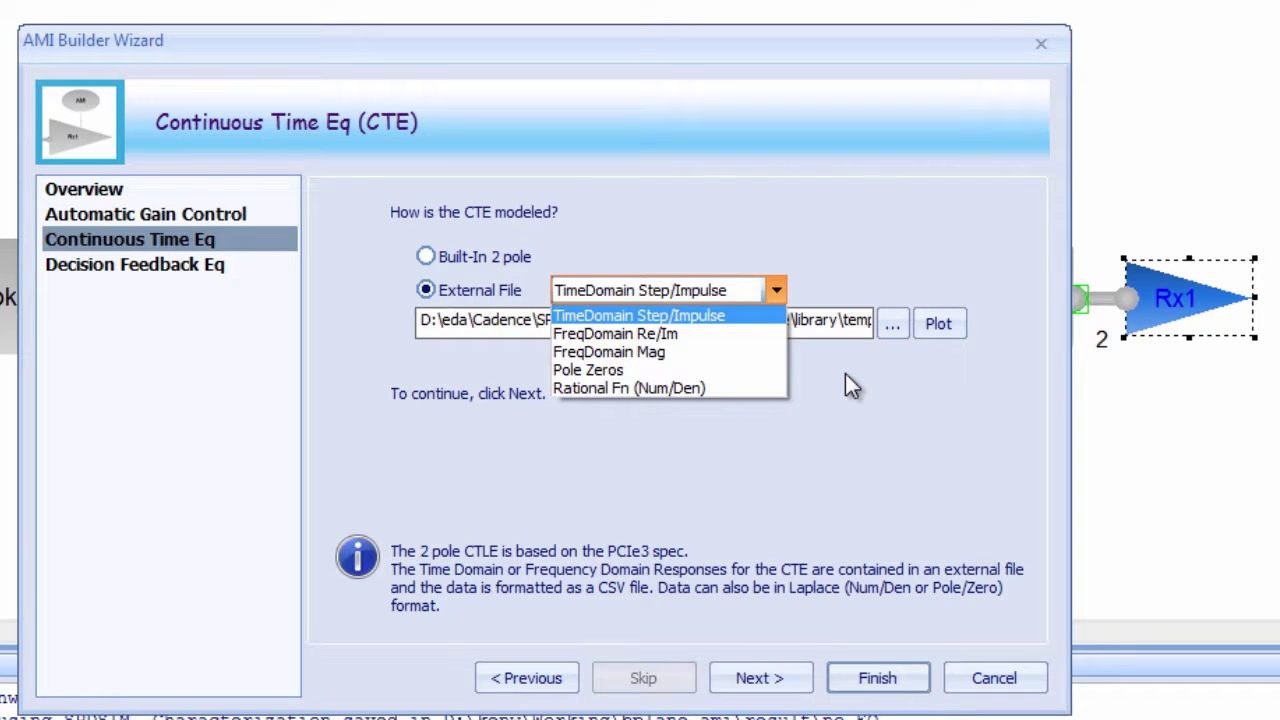
key(Escape)
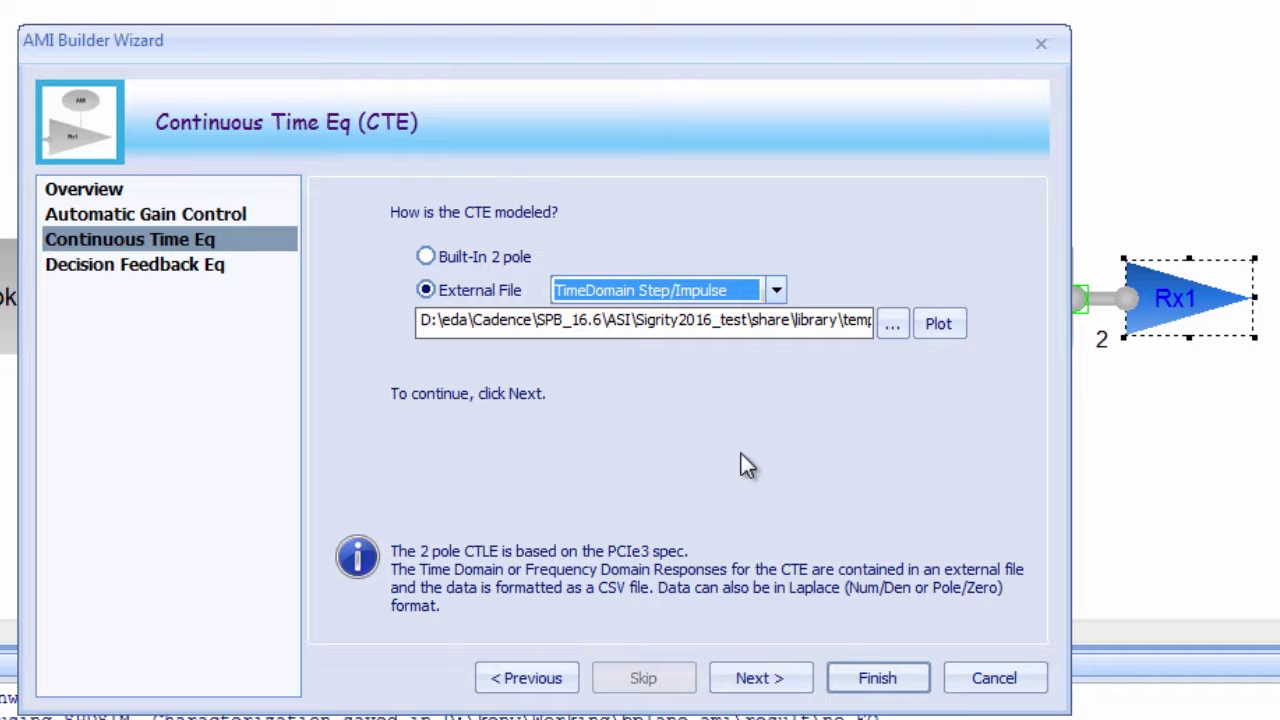
Step: Load td_narrowPulse_response.txt as the CTE response file and check its plot
click(892, 330)
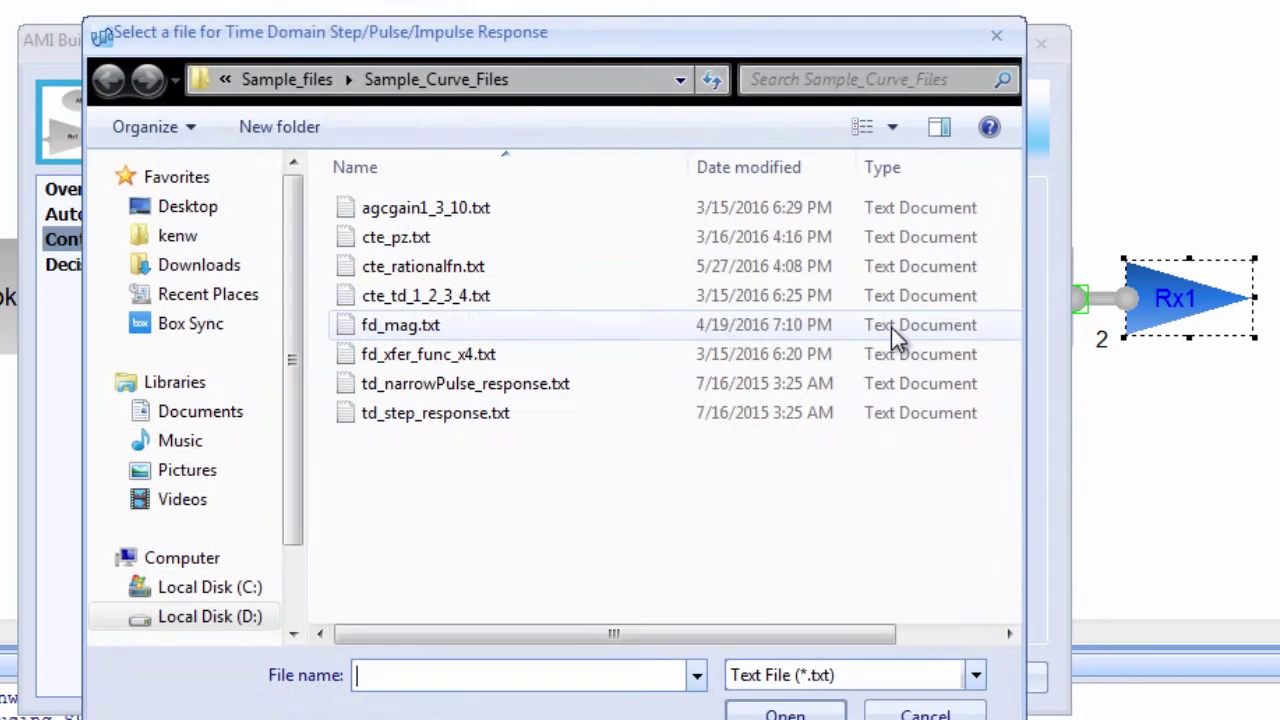
click(382, 386)
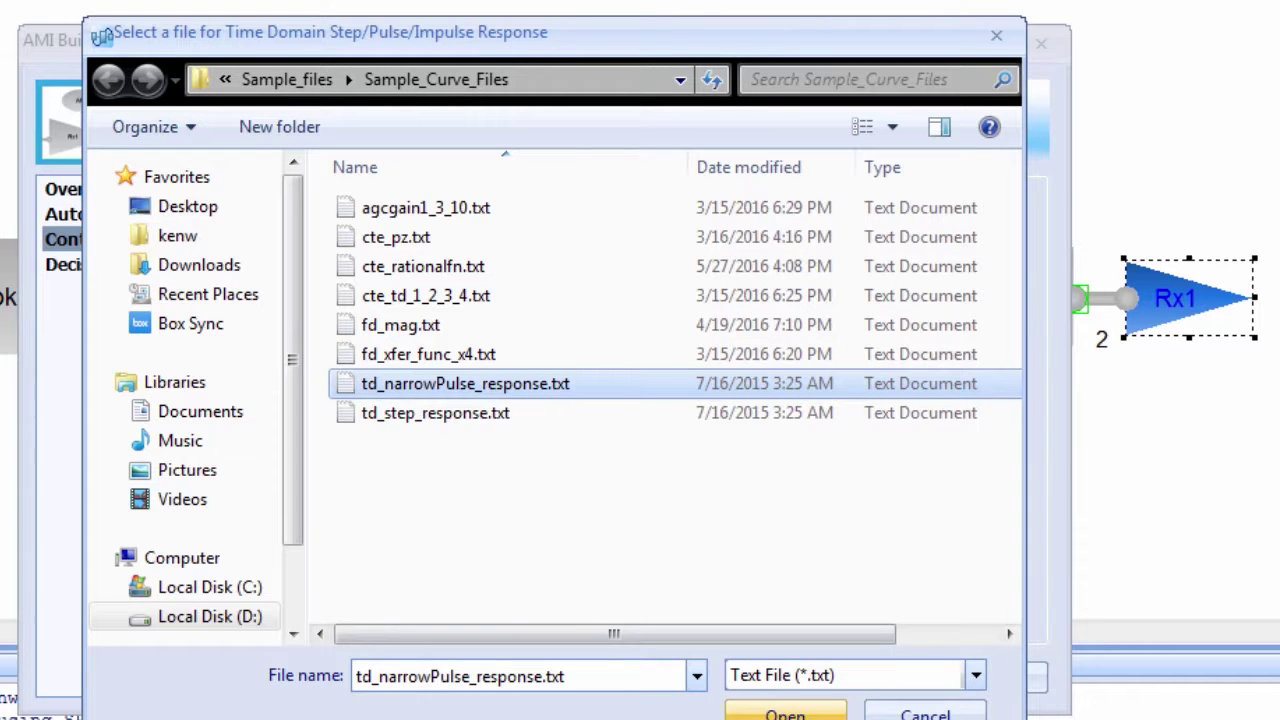
click(785, 714)
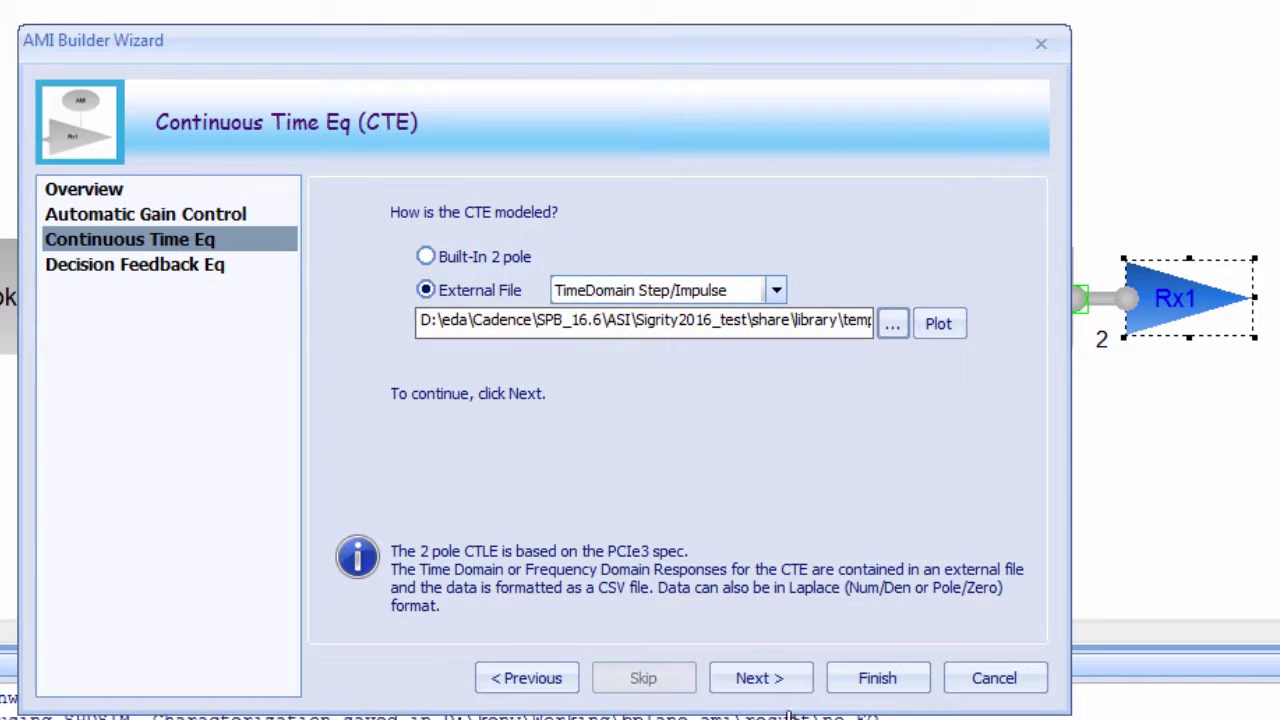
click(940, 326)
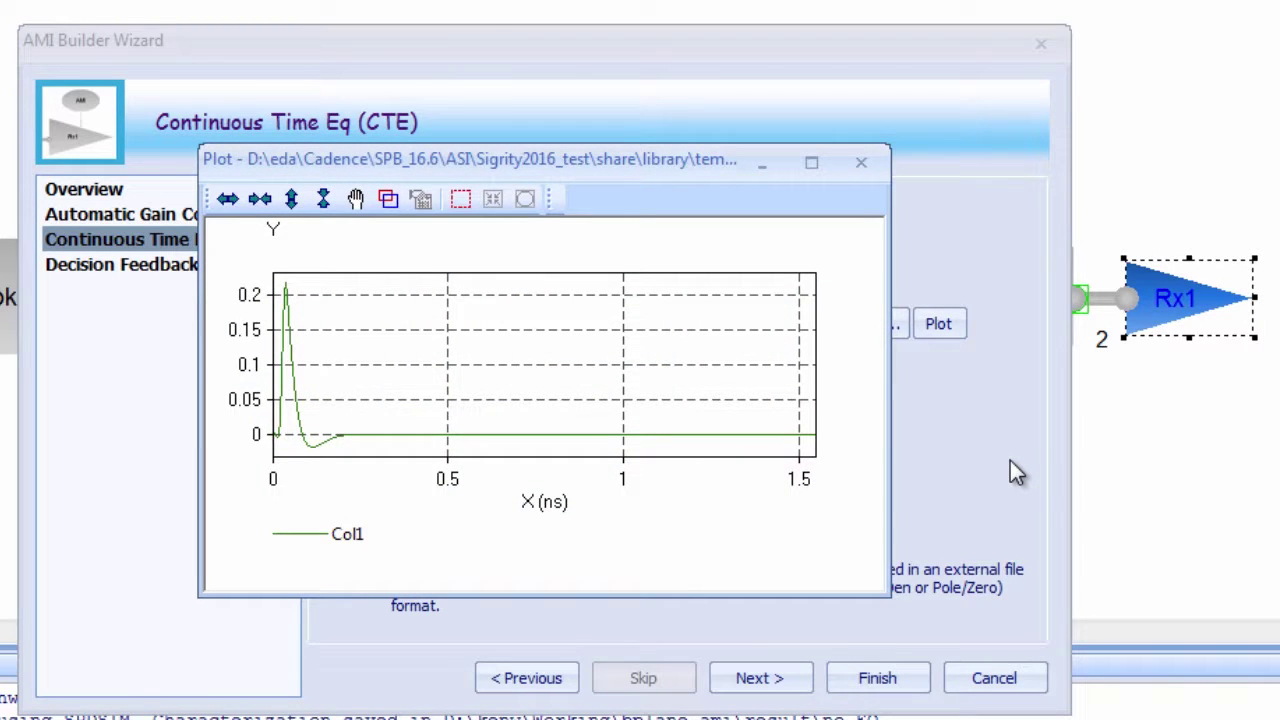
click(860, 162)
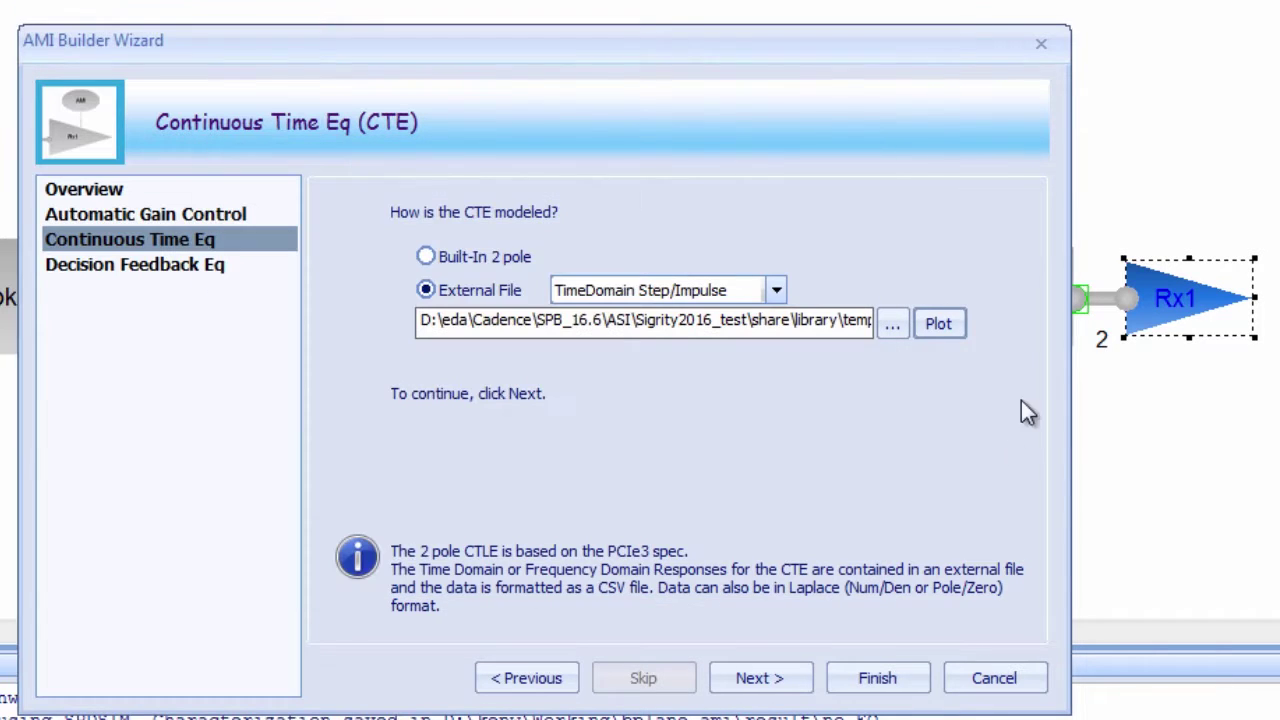
Step: Set the CTE as non-adapting and advance to the DFE page
click(757, 690)
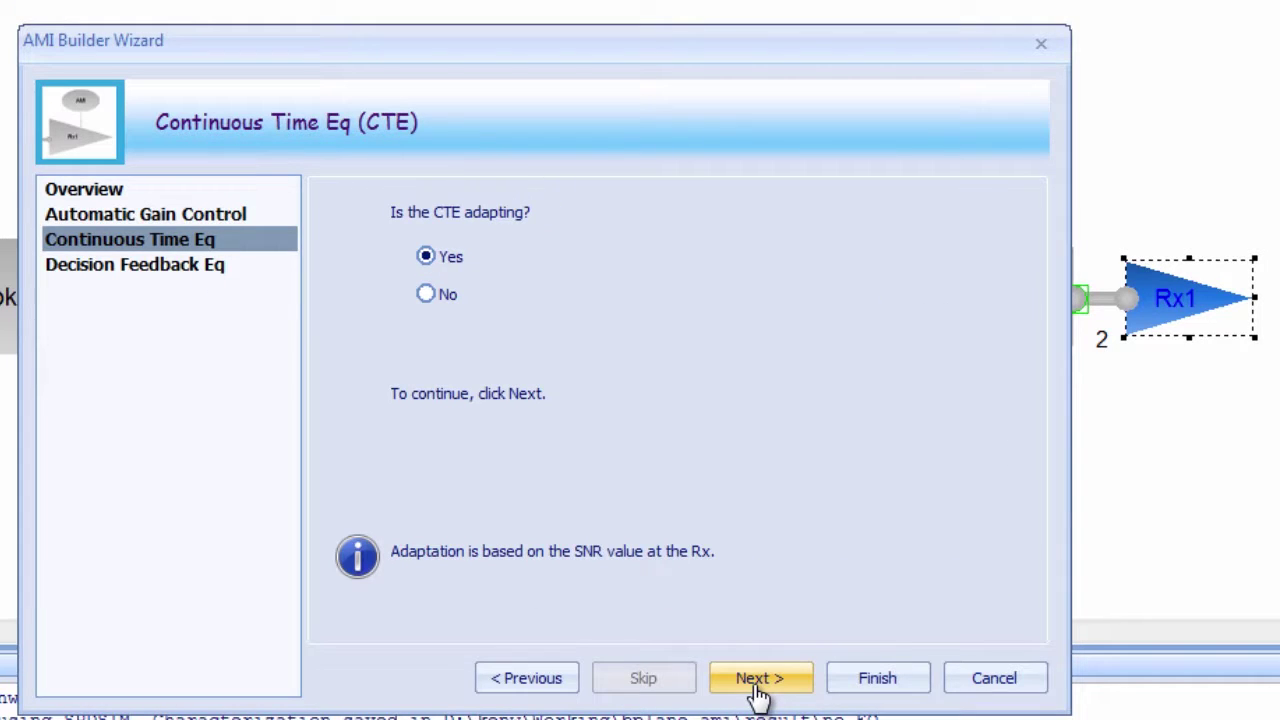
click(430, 294)
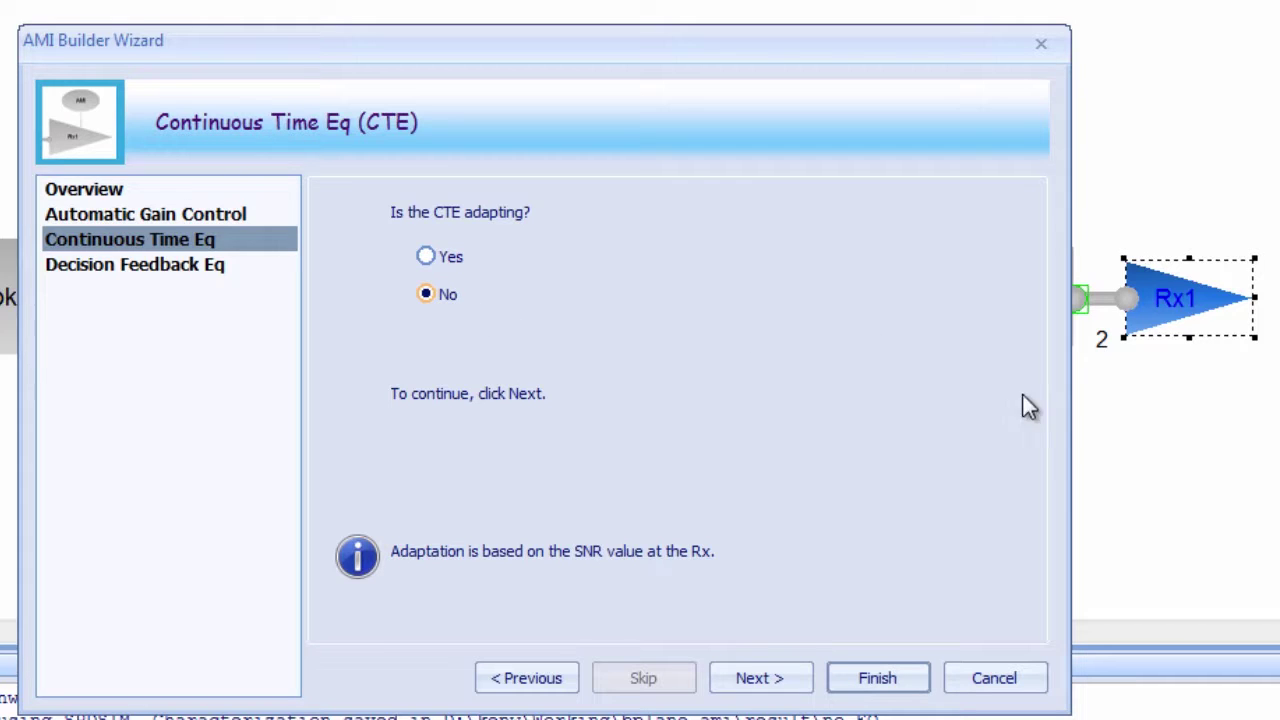
click(750, 680)
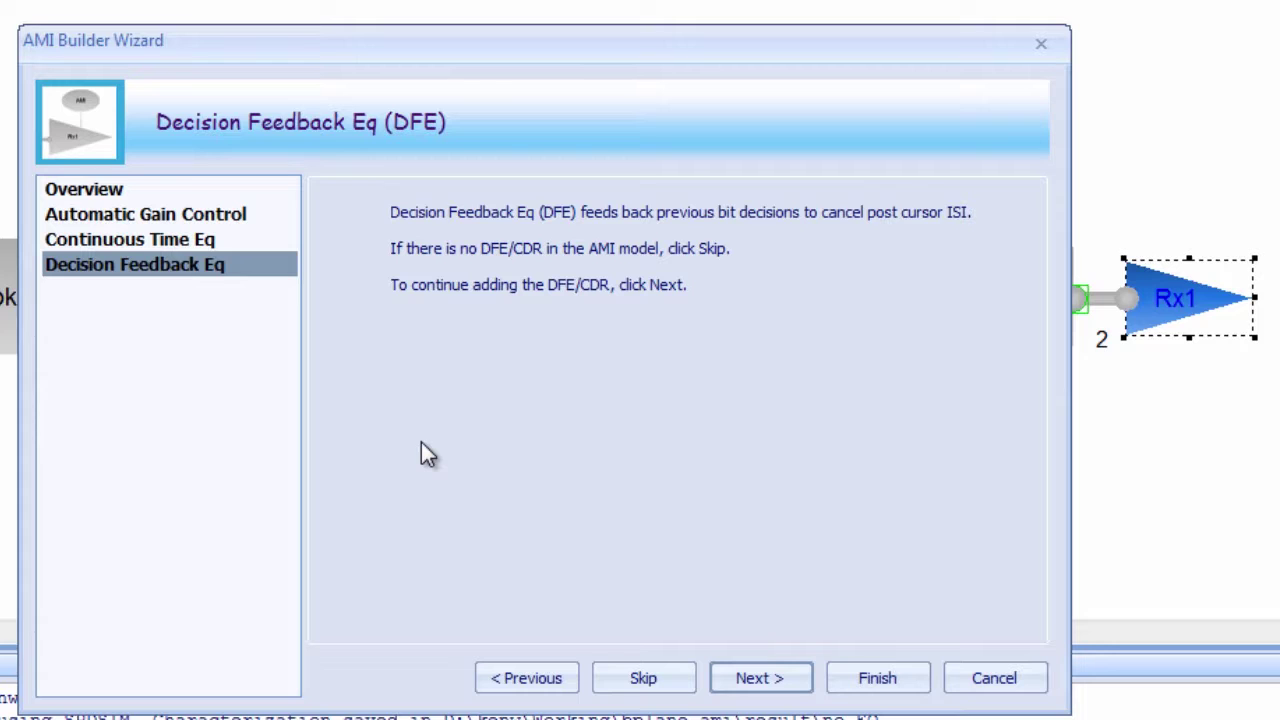
Step: Keep a 5-tap digital DFE and compile the My_Rx_licensed.dll model onto Rx1
click(755, 680)
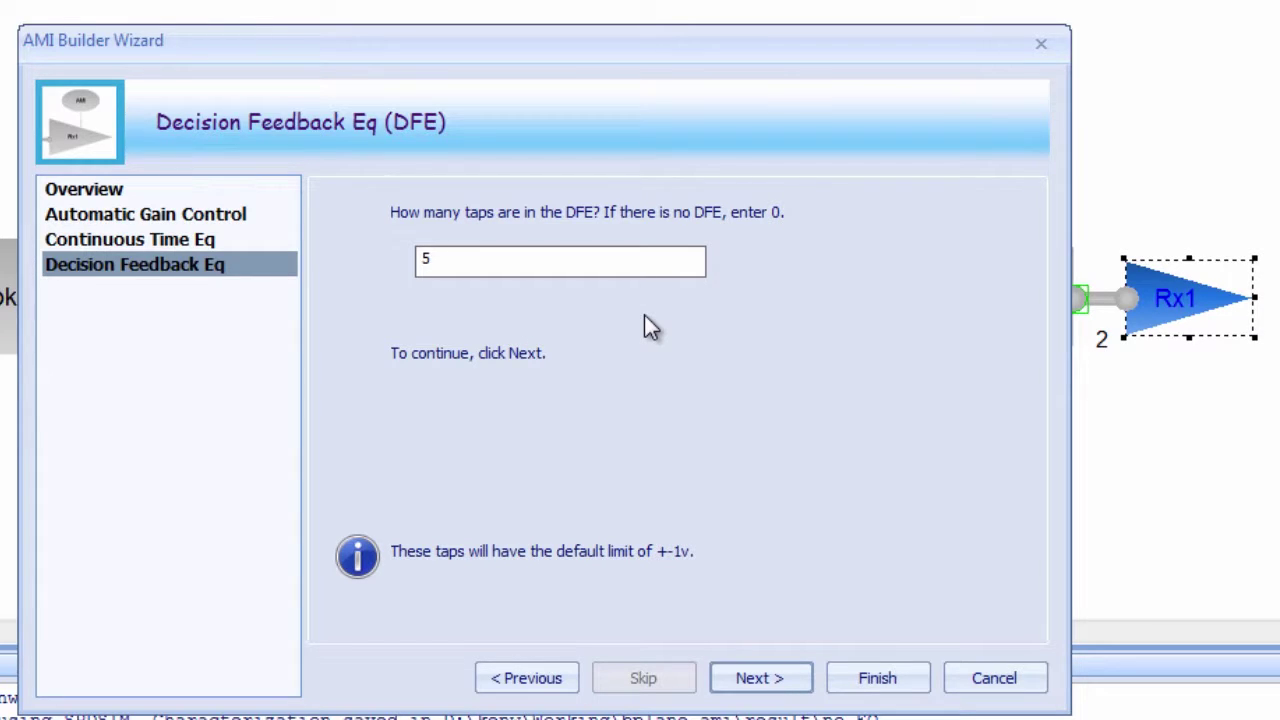
click(750, 678)
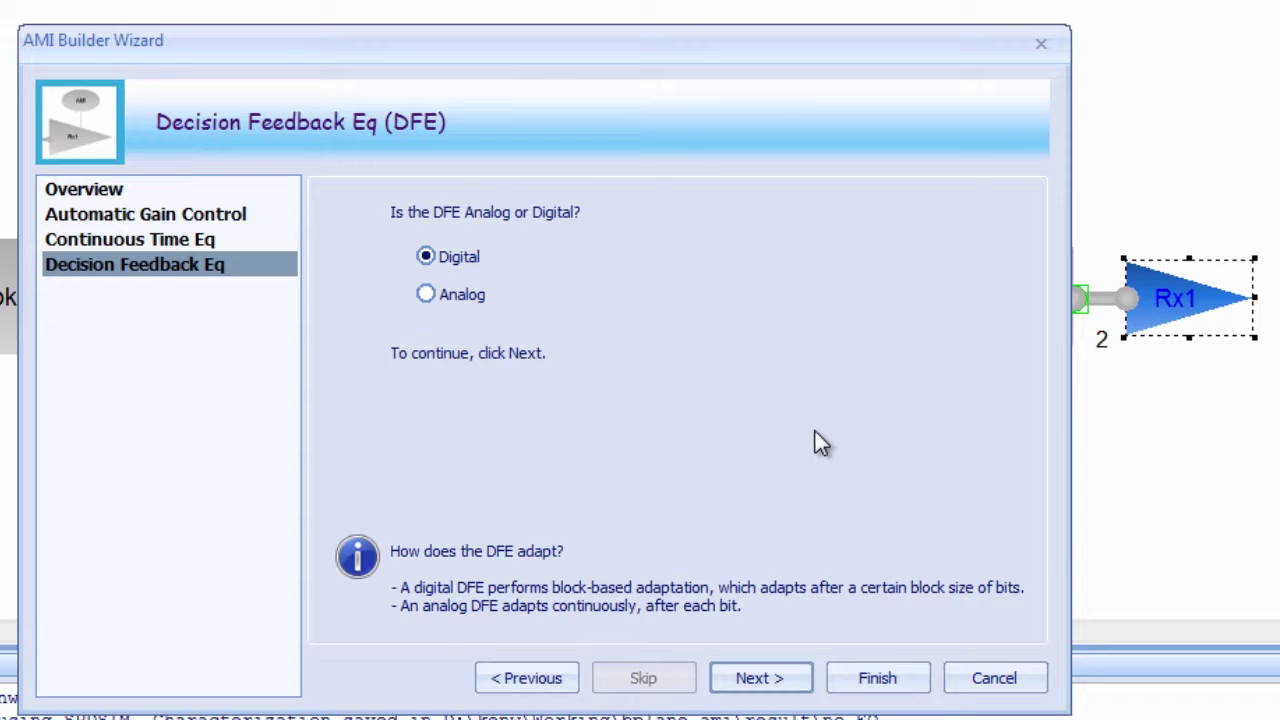
click(752, 683)
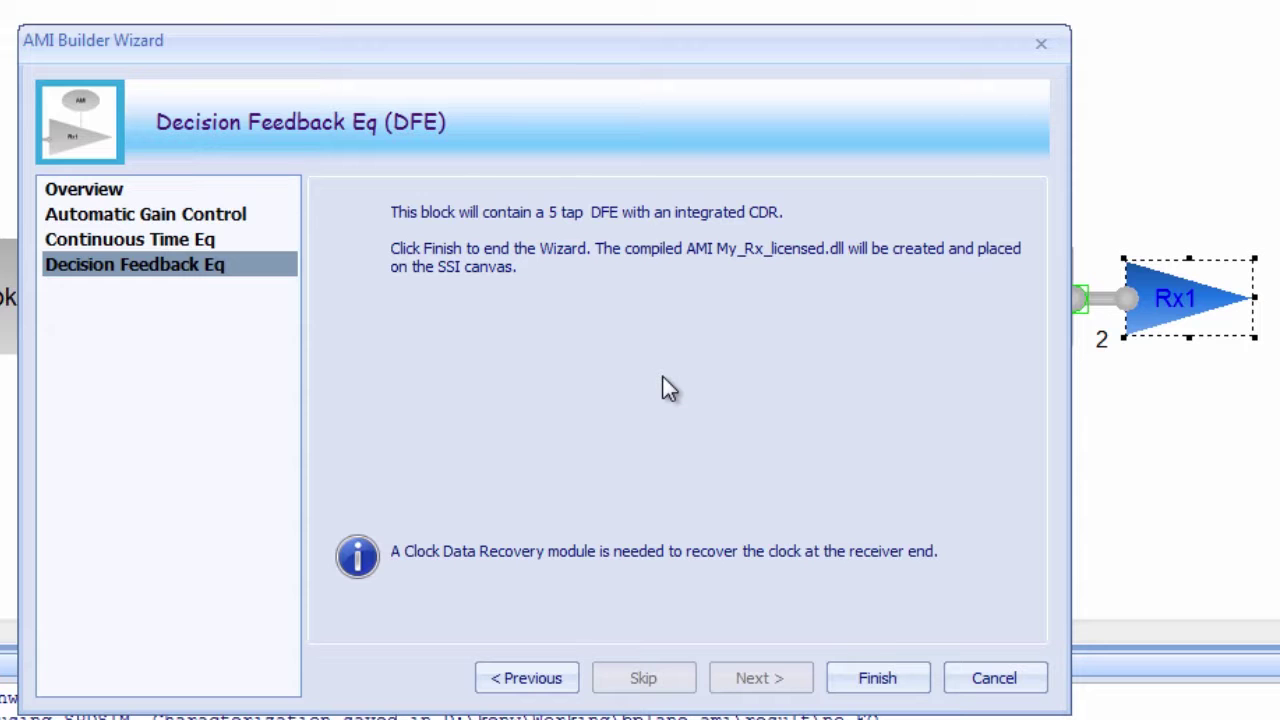
click(868, 686)
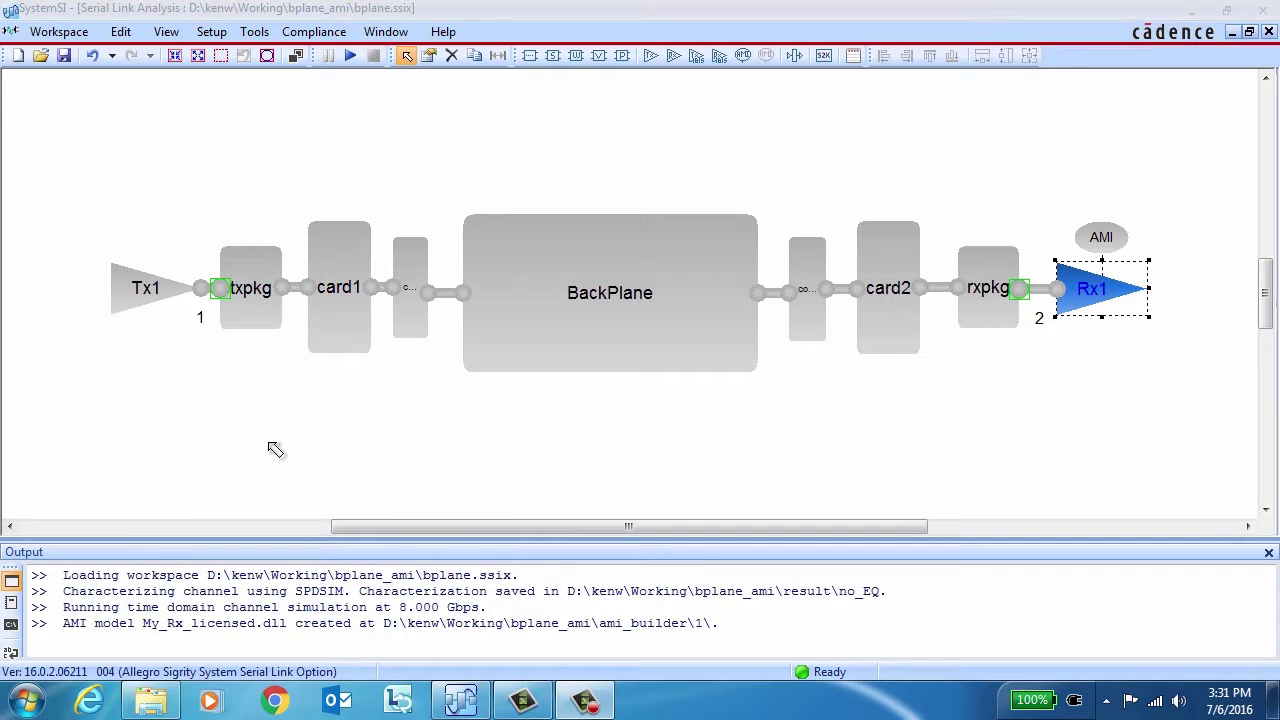
double_click(1101, 237)
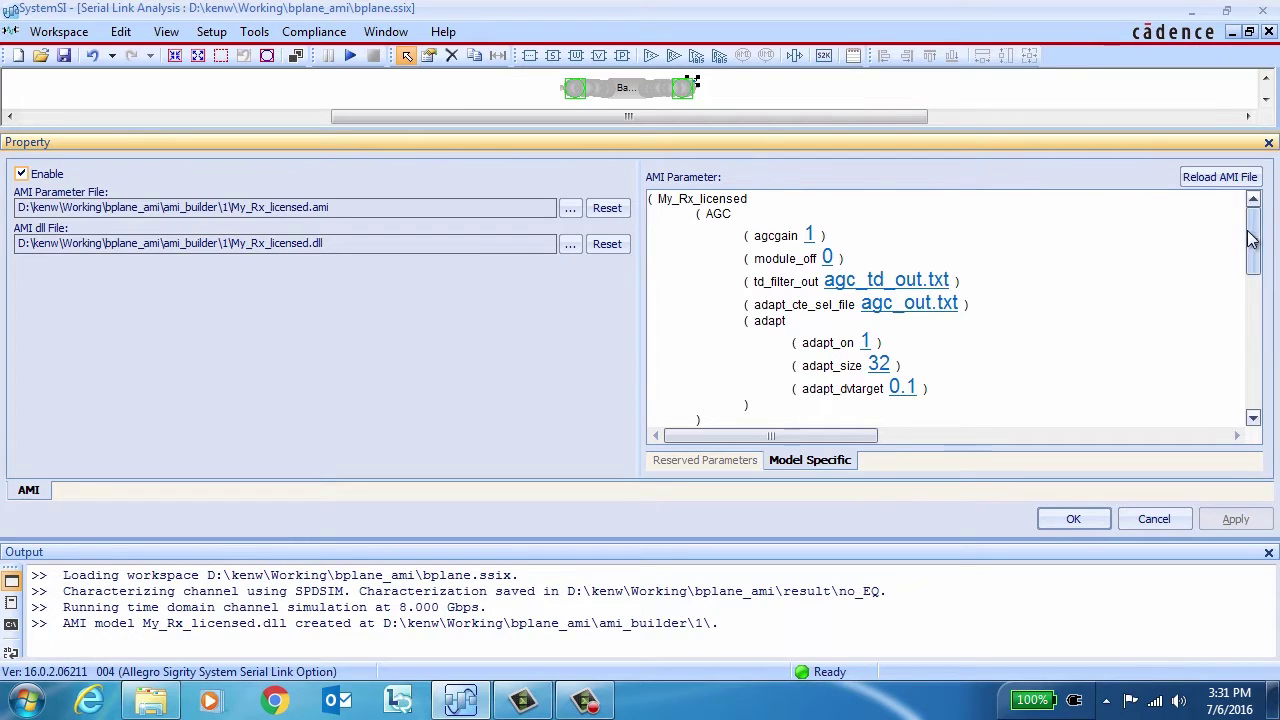
drag(1255, 232, 1247, 293)
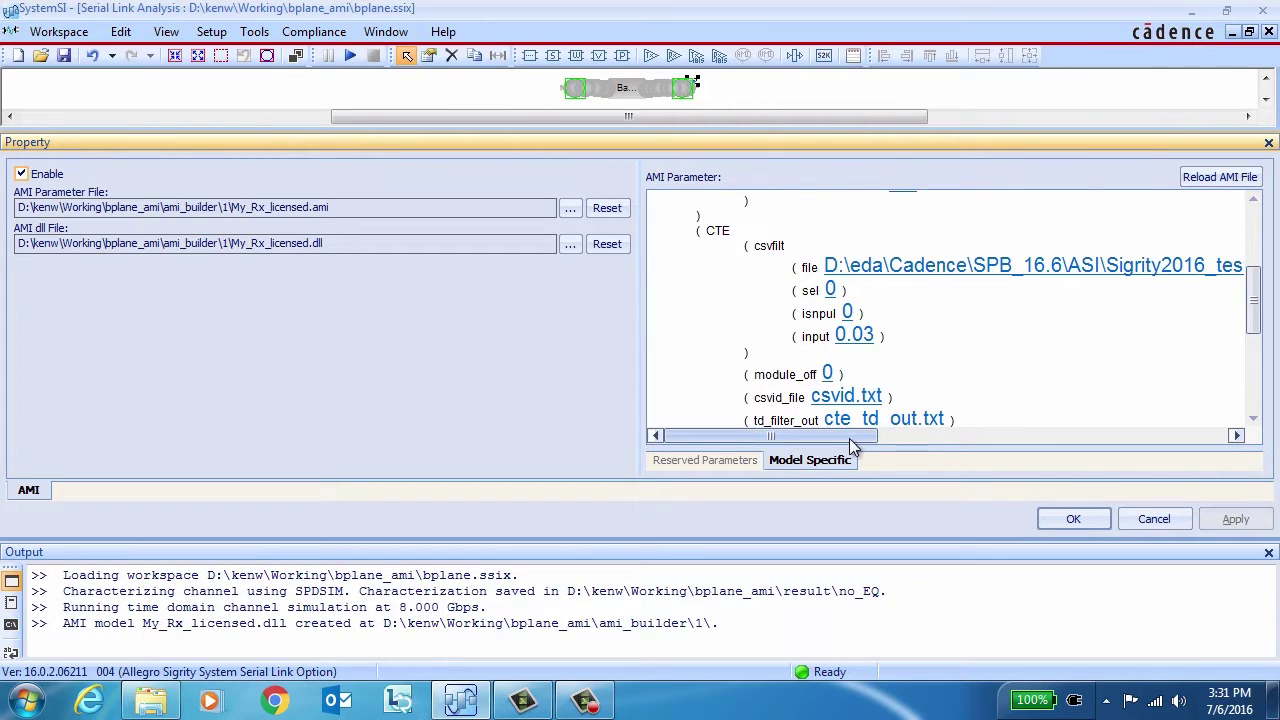
drag(857, 438, 758, 444)
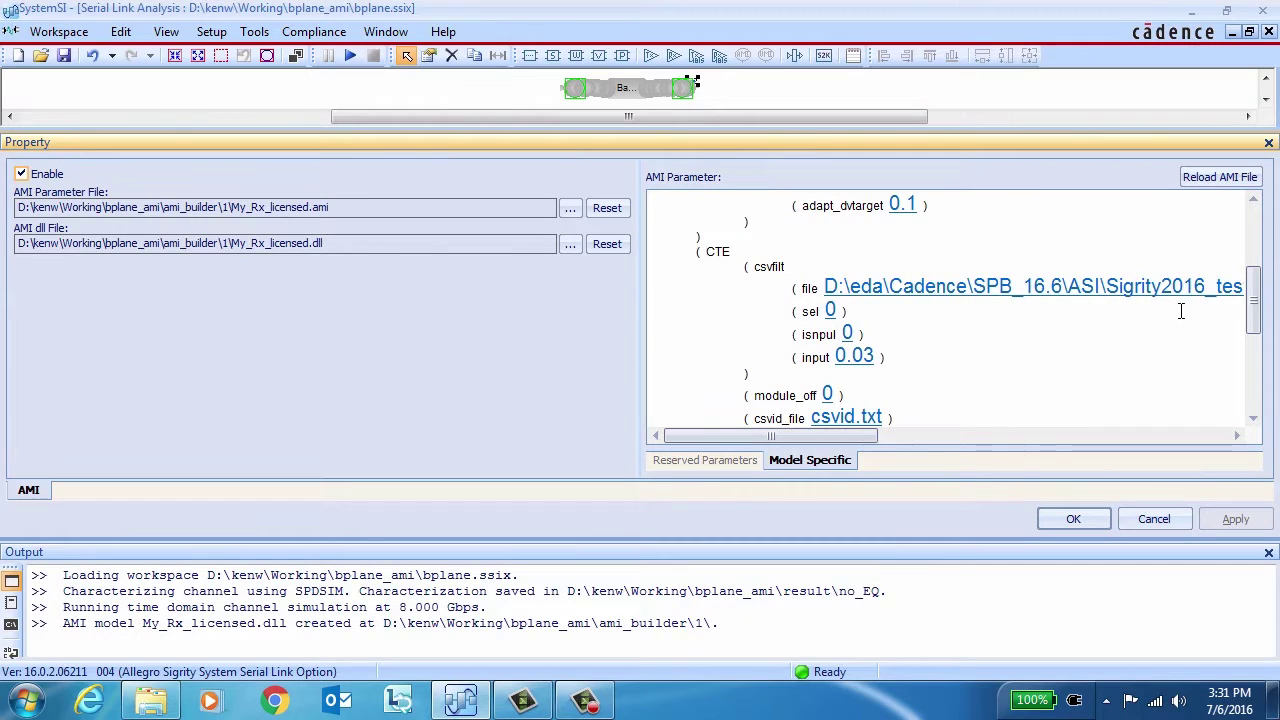
drag(1258, 296, 1270, 262)
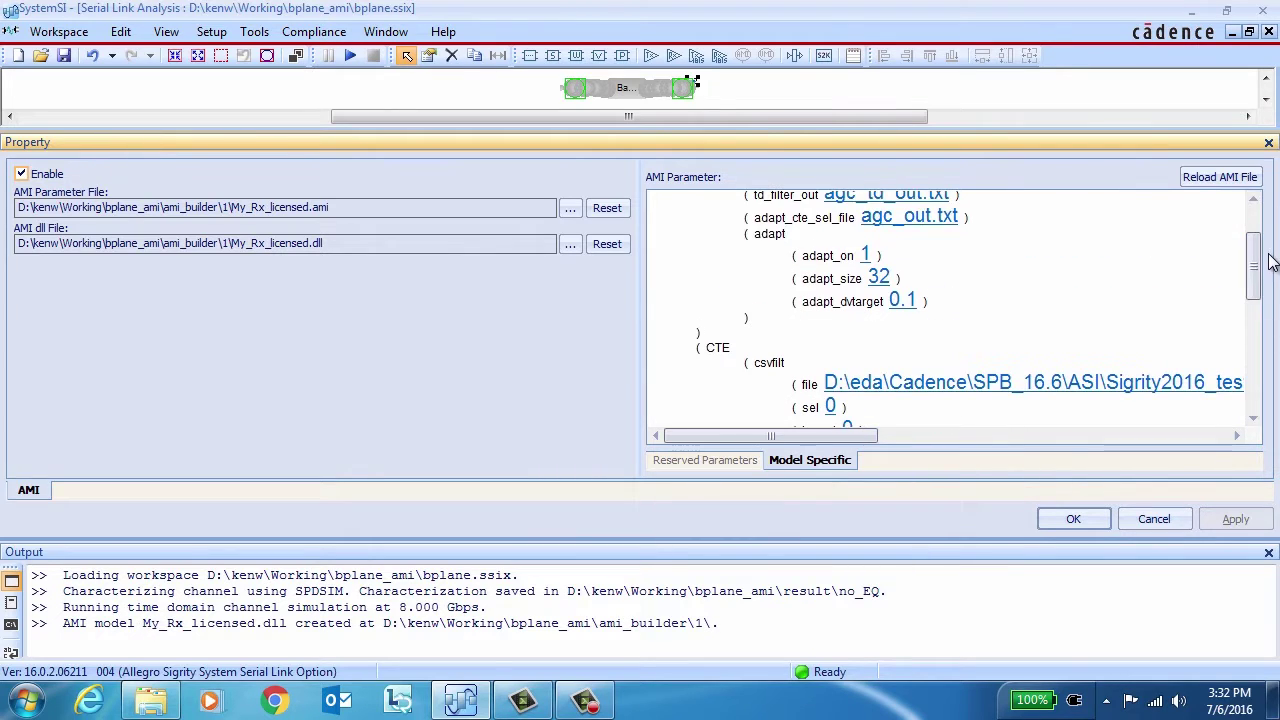
click(1156, 520)
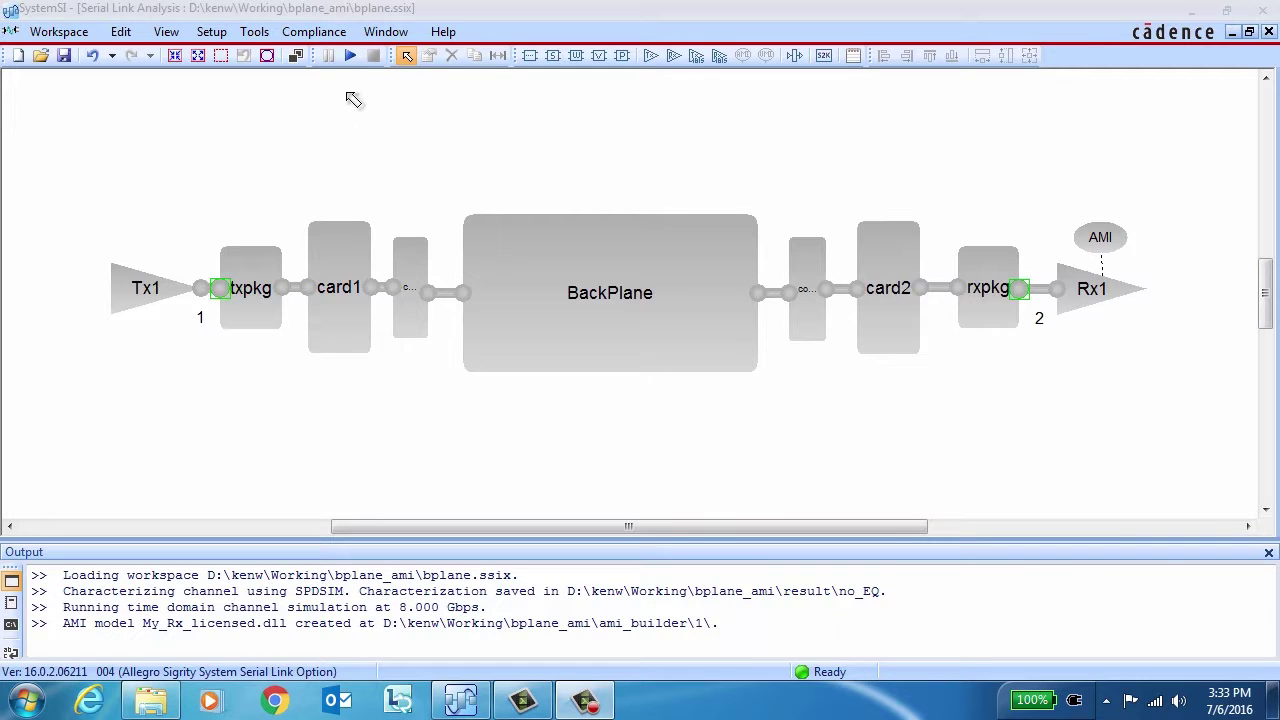
Step: Run a channel simulation named rx_EQ and bring up its result windows
click(350, 55)
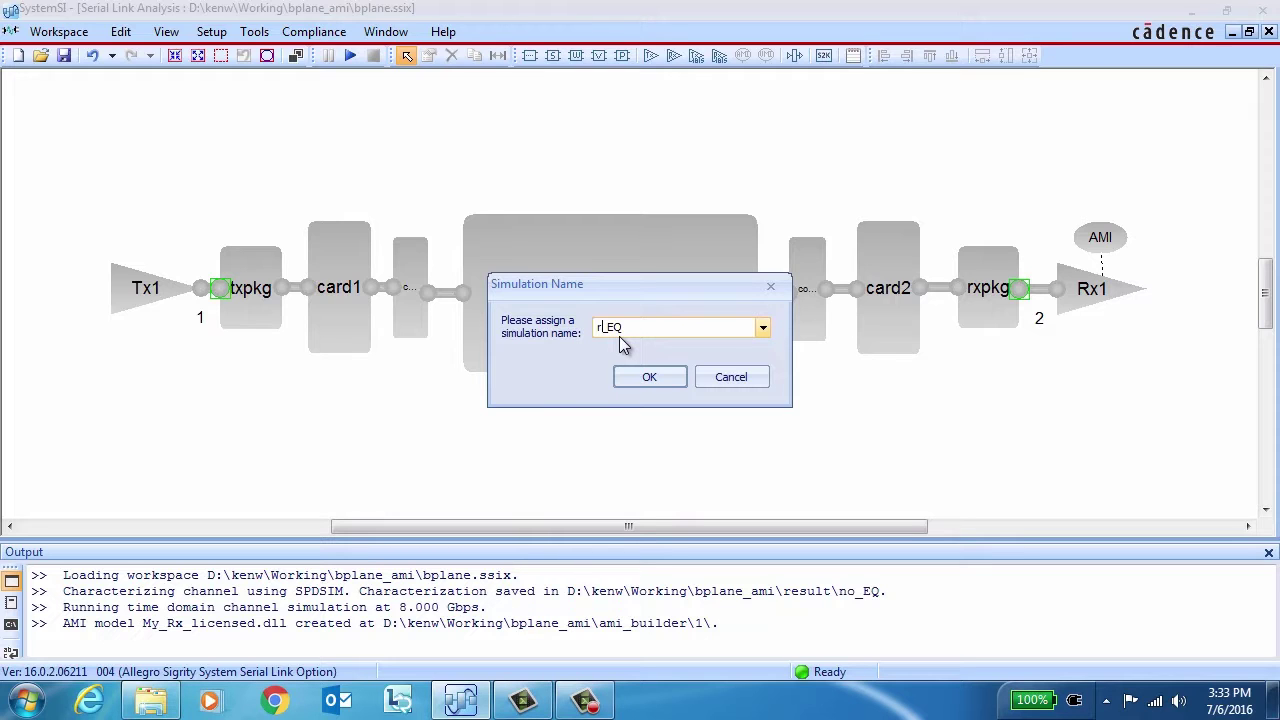
click(650, 380)
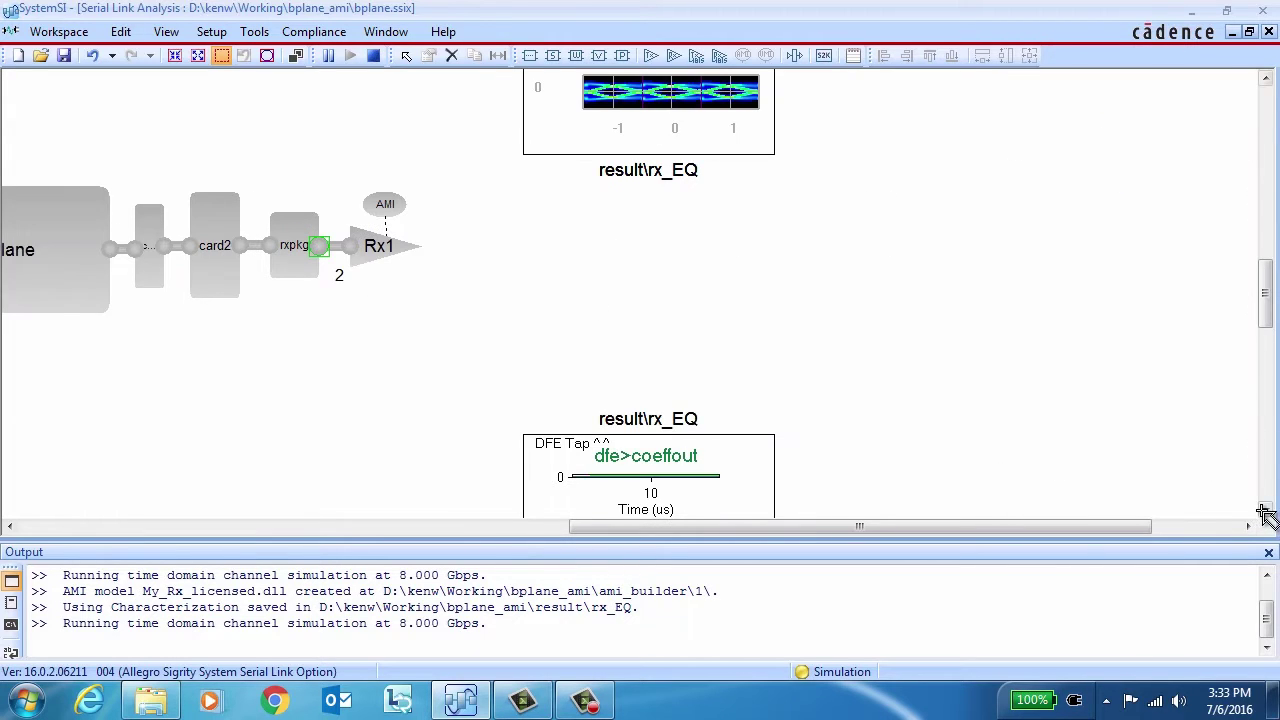
drag(502, 397, 823, 521)
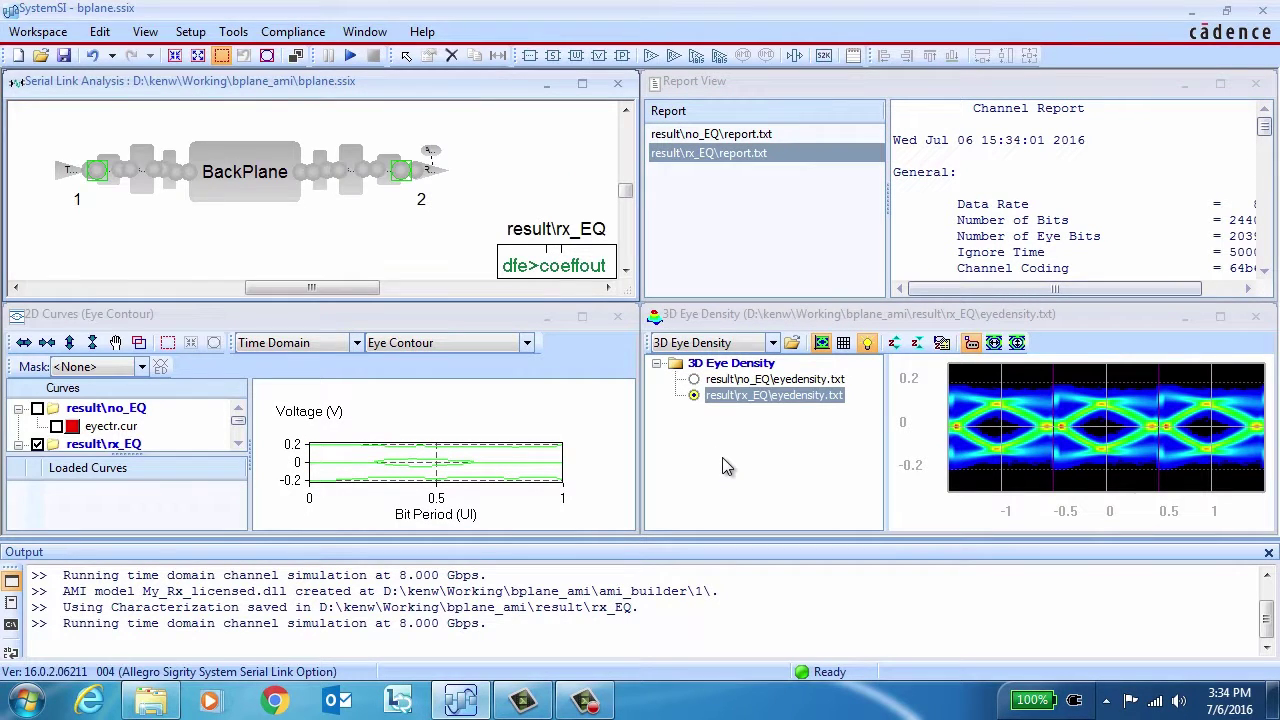
Step: Enlarge the 3D eye density view and compare the no_EQ eye against the rx_EQ eye
click(1120, 620)
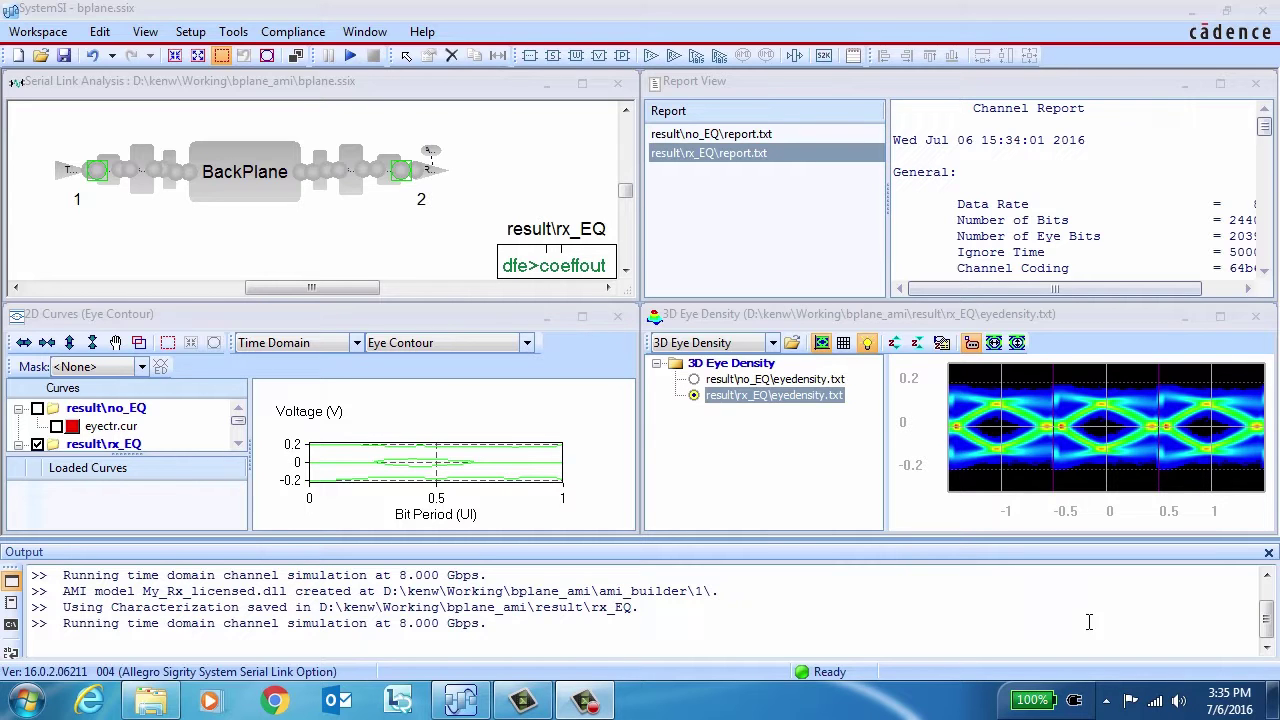
click(1220, 316)
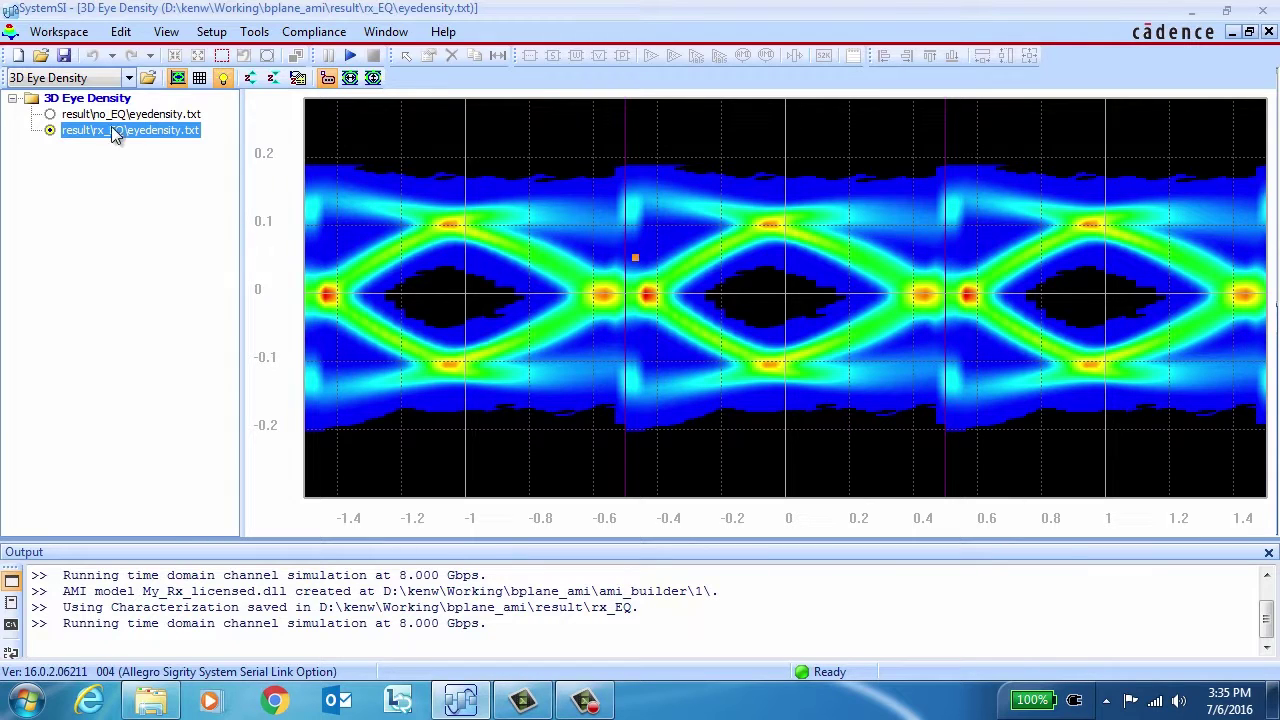
click(50, 117)
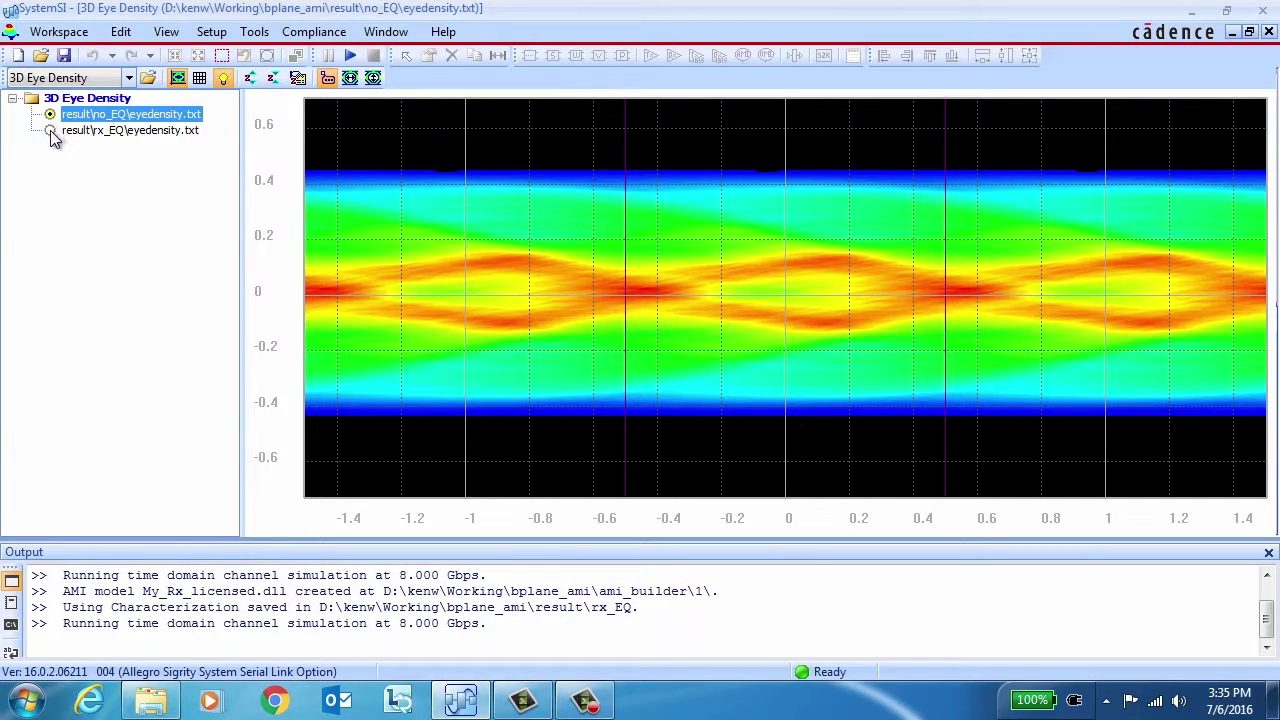
click(49, 132)
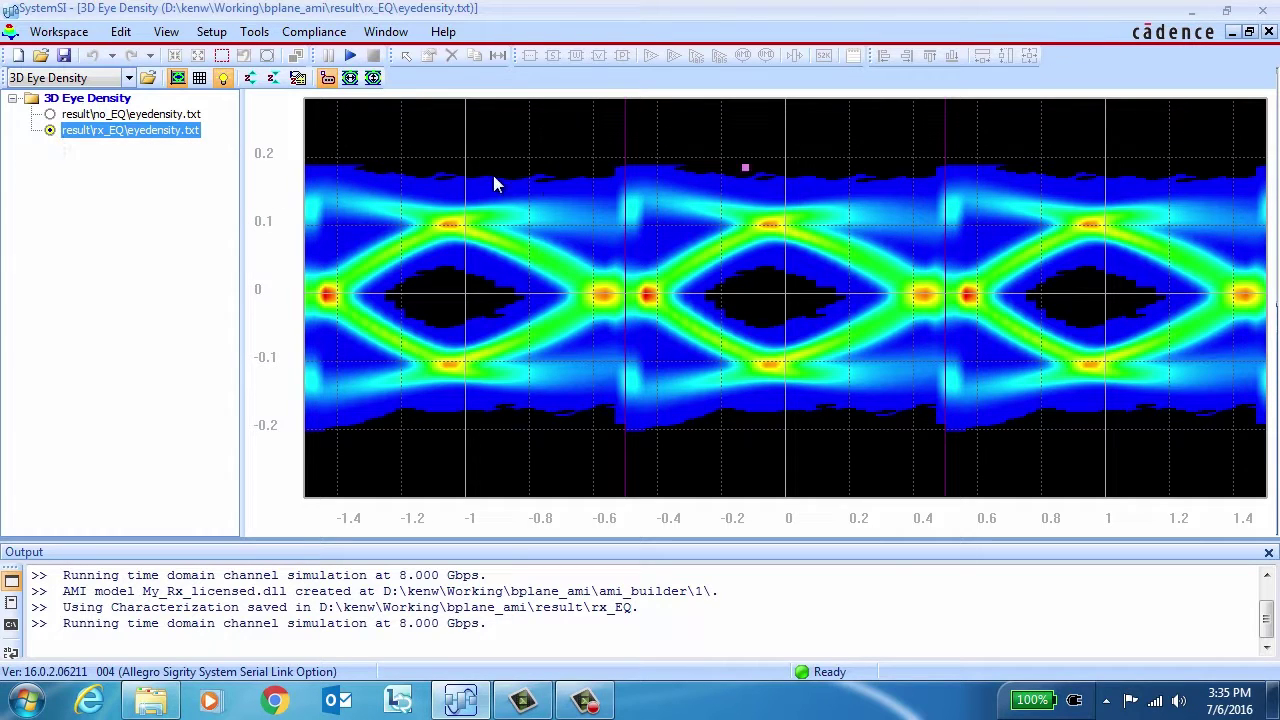